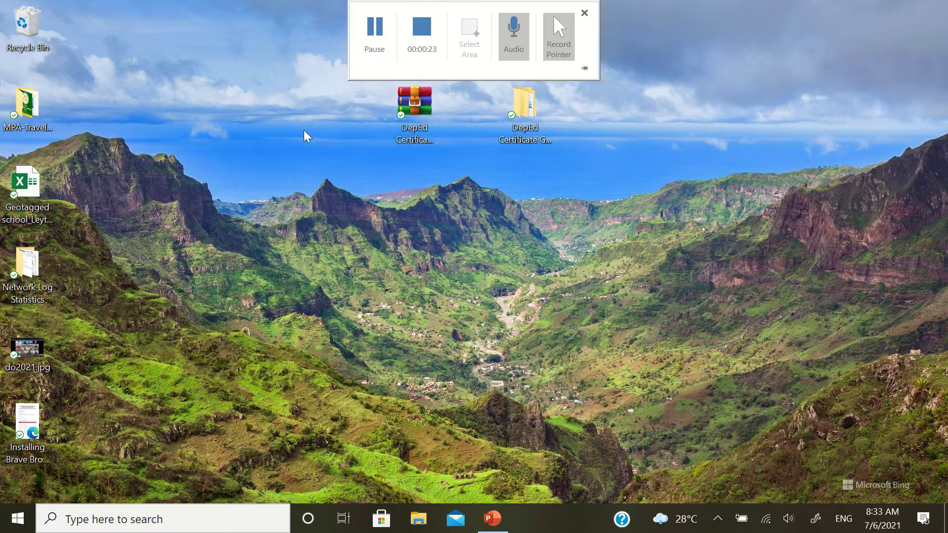
Select the DepEd Certificate Generator 2.8.rar archive icon on the desktop.
mouse_move(421, 109)
left_mouse_down()
mouse_move(489, 202)
mouse_move(611, 90)
mouse_move(346, 122)
mouse_move(339, 113)
mouse_move(406, 102)
left_mouse_up()
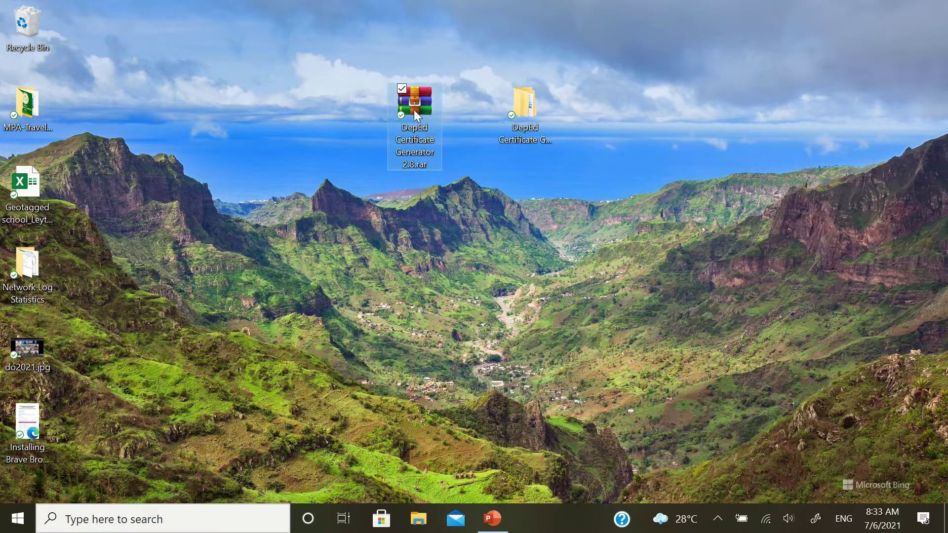
mouse_move(415, 111)
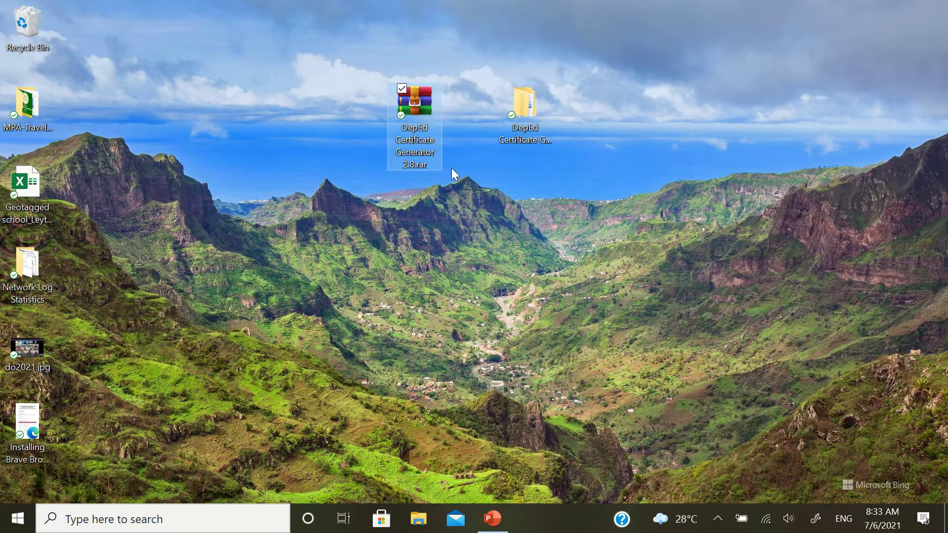
Extract DepEd Certificate Generator 2.8.rar into its own named folder and select that folder.
right_click(420, 117)
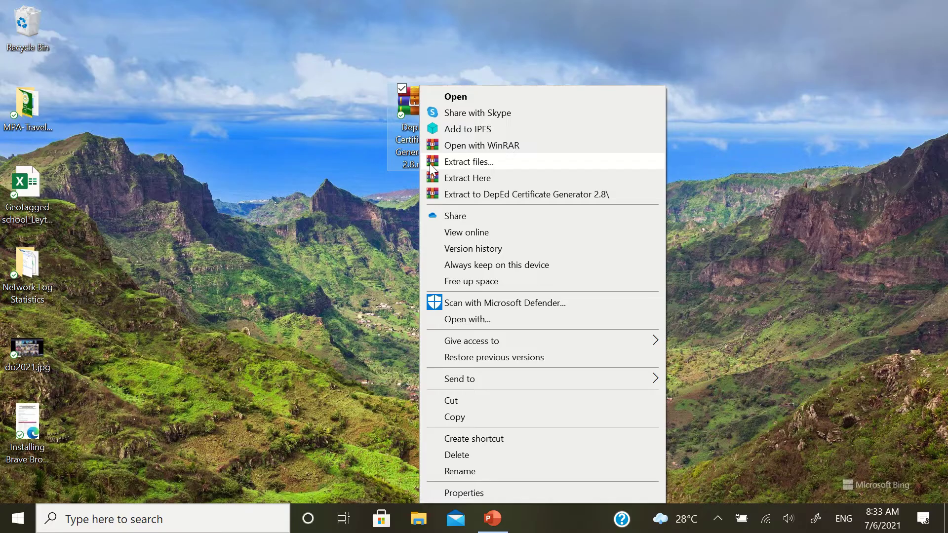
left_click(433, 178)
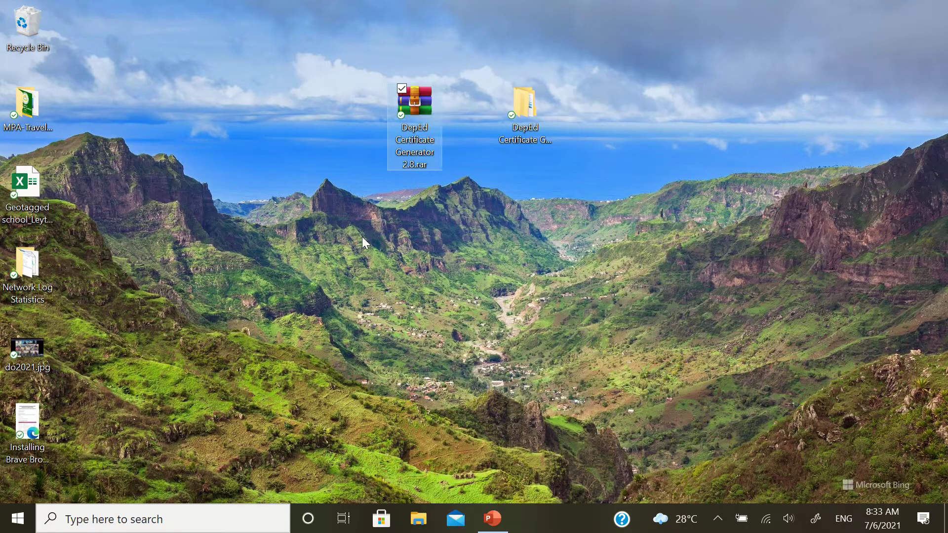
right_click(405, 112)
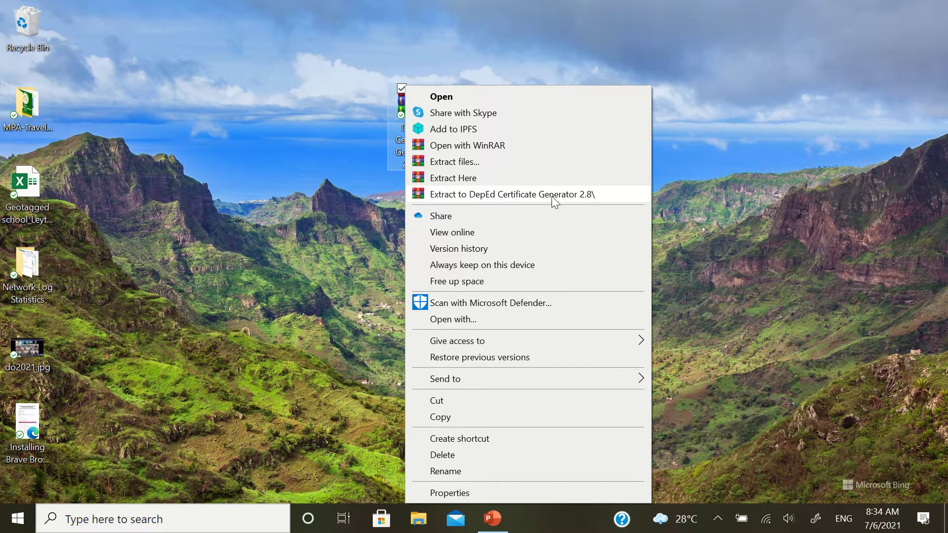
left_click(584, 198)
left_click(543, 125)
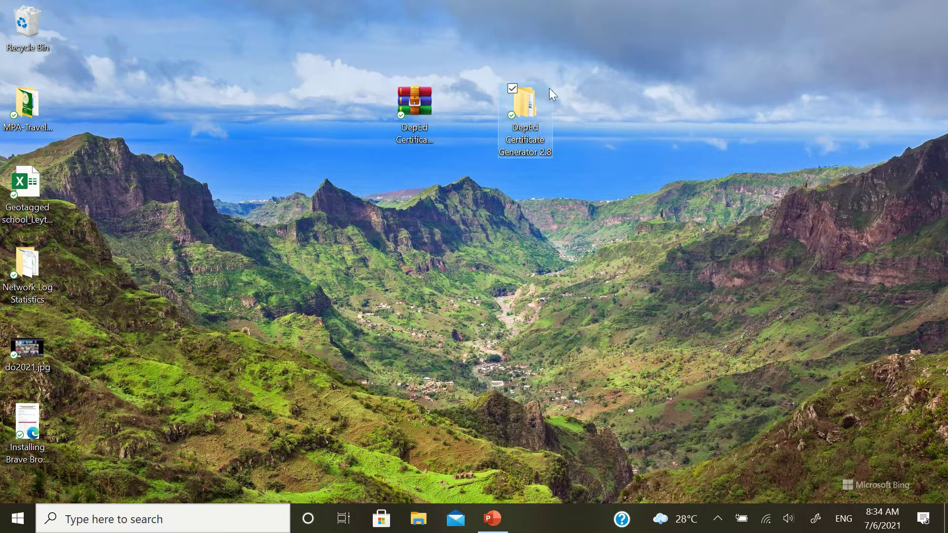
Open the extracted folder, then the inner DepEd Certificate Generator 2.8 folder and its Font subfolder.
double_click(528, 111)
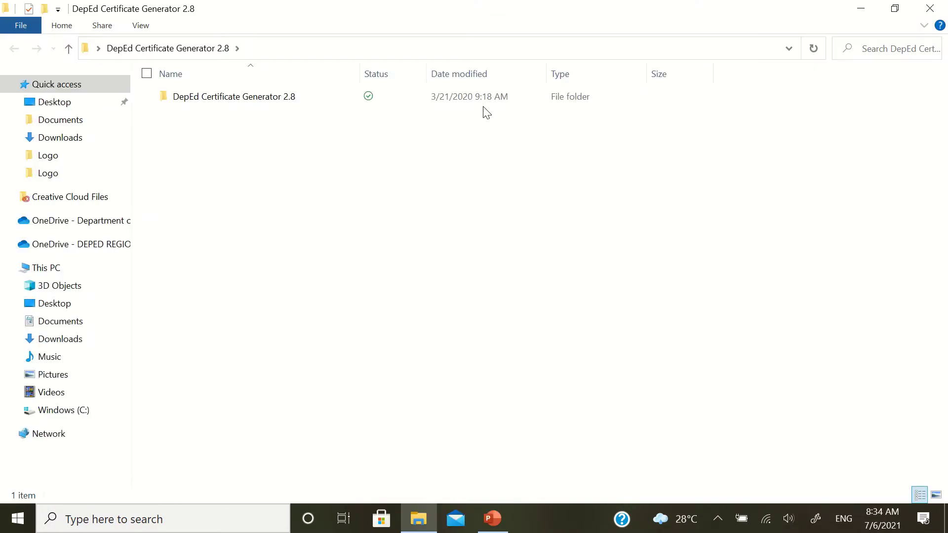
double_click(243, 102)
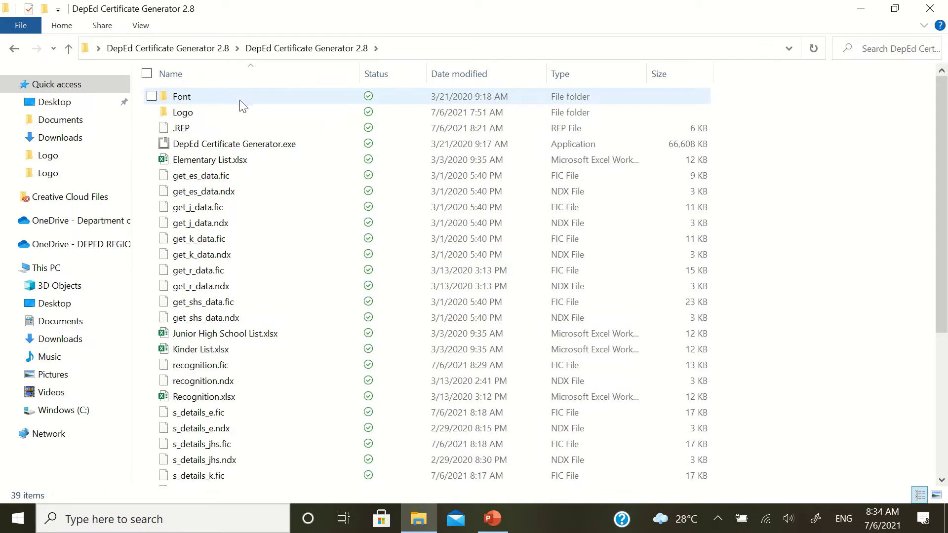
scroll(253, 189, "down", 5)
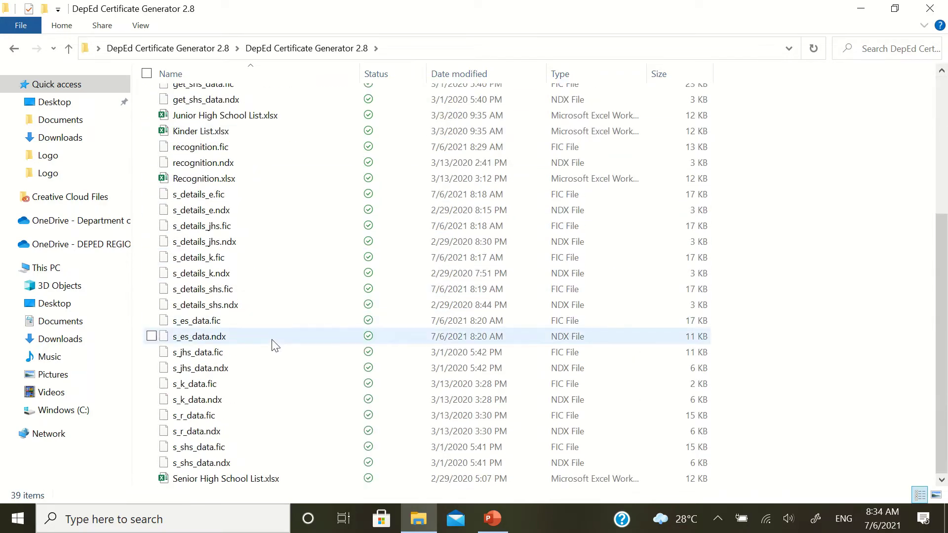
scroll(277, 387, "up", 5)
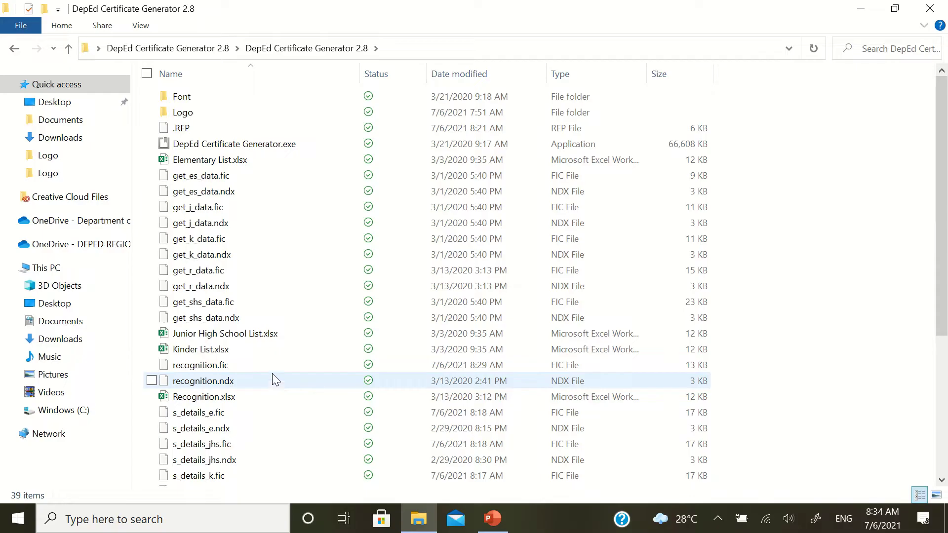
double_click(194, 96)
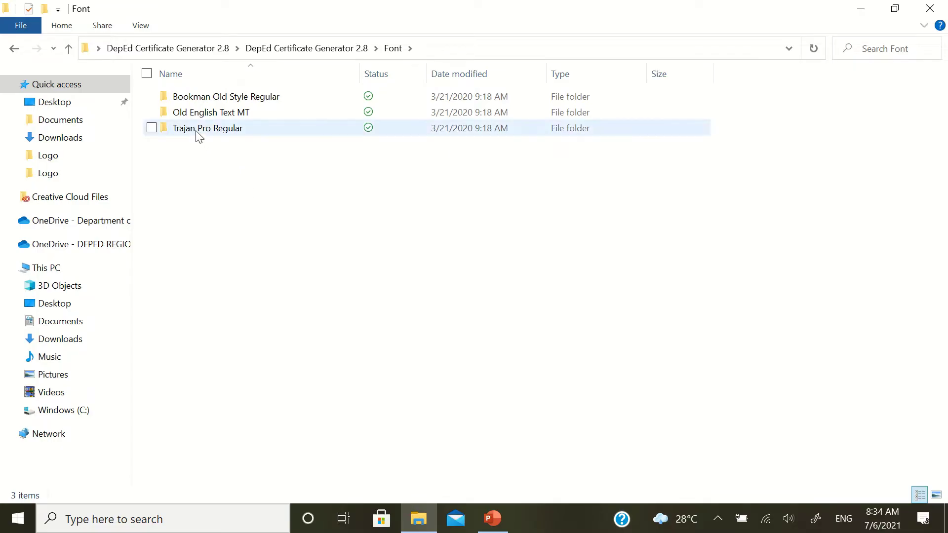
mouse_move(199, 135)
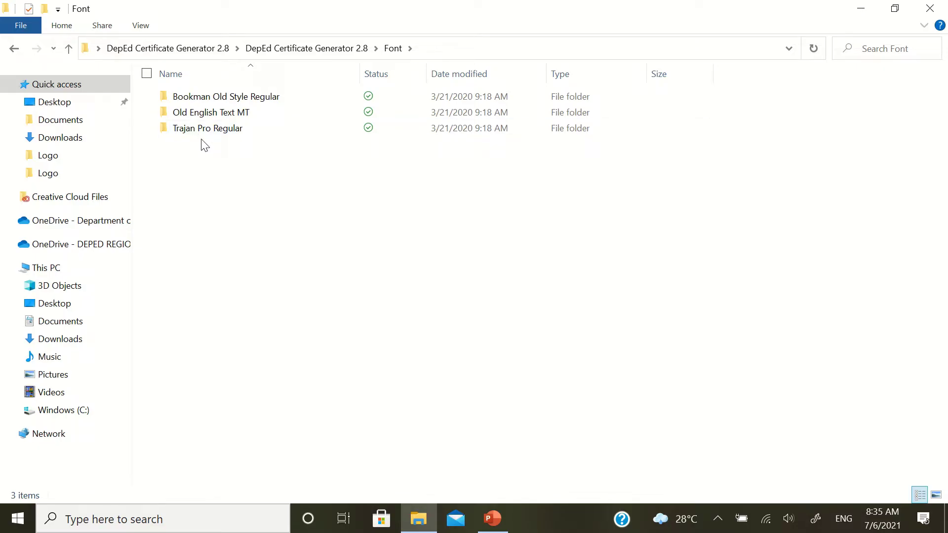
Install the Bookman Old Style font, keeping the already installed copy instead of replacing it.
double_click(216, 105)
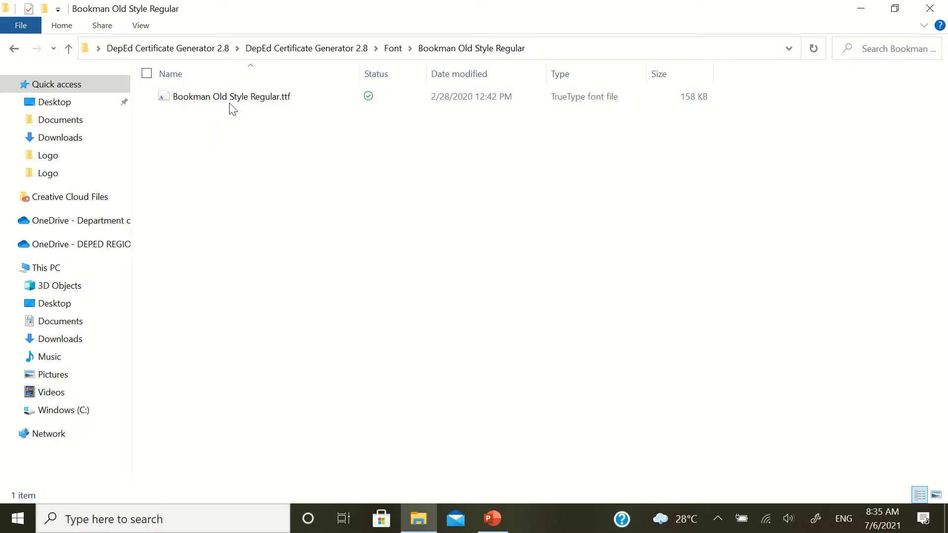
right_click(228, 101)
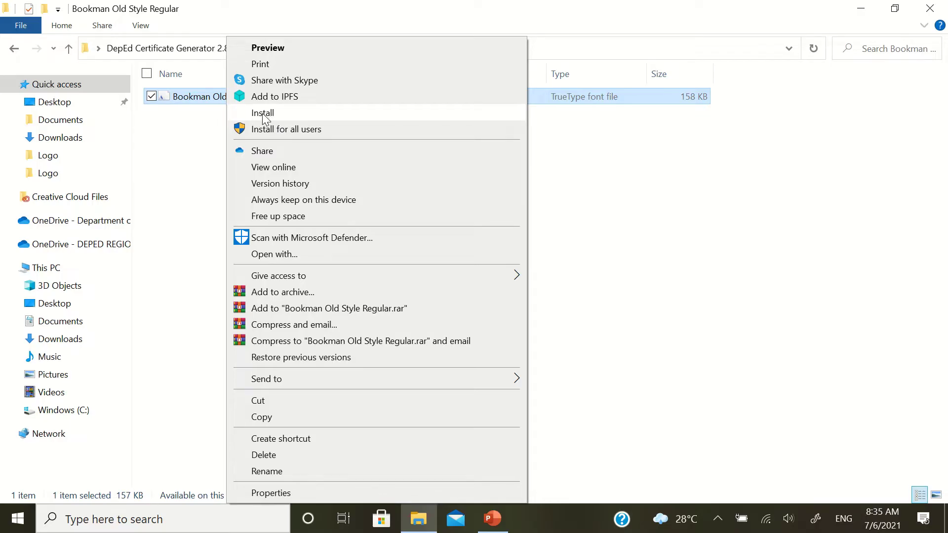
left_click(265, 119)
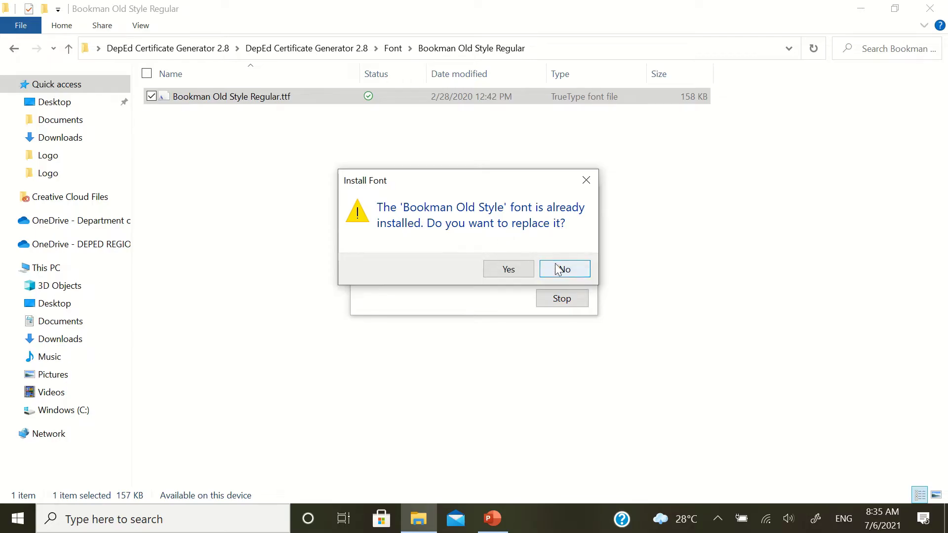
left_click(575, 272)
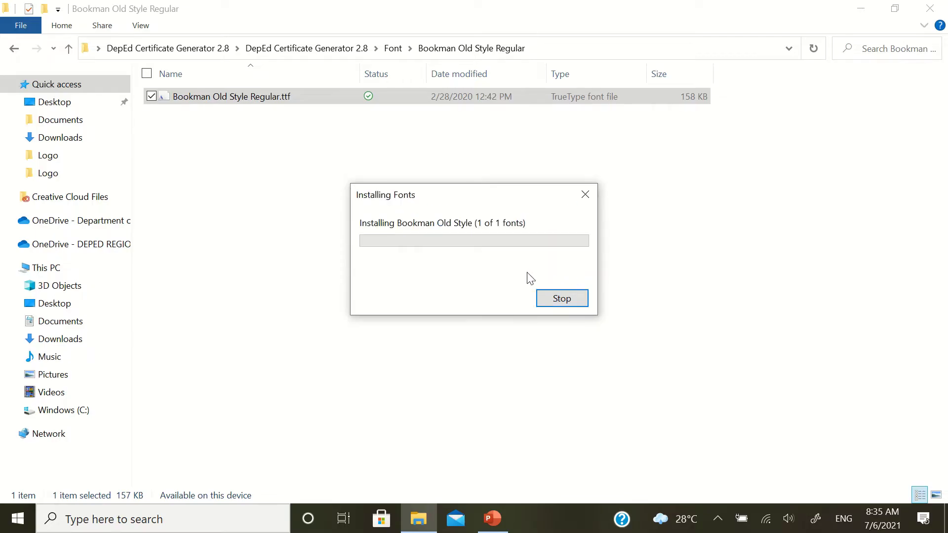
left_click(563, 302)
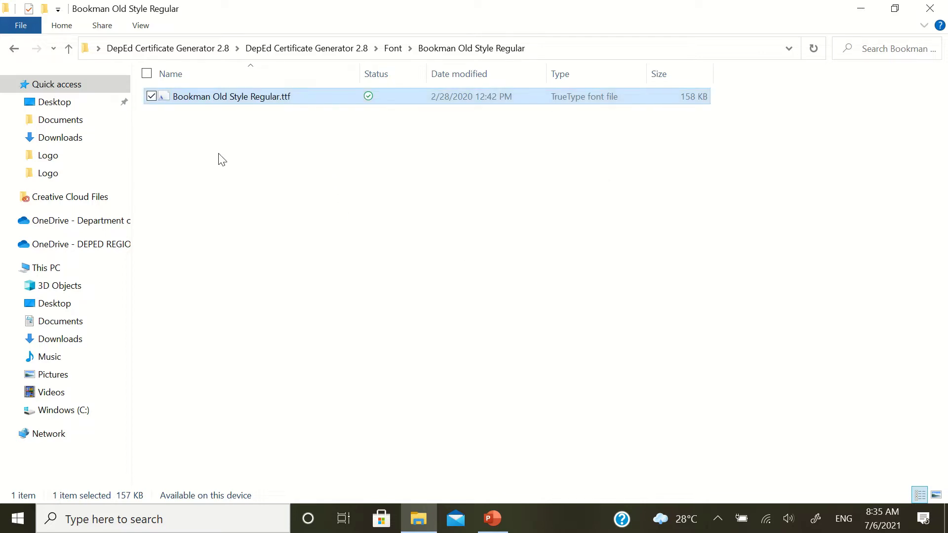
left_click(69, 47)
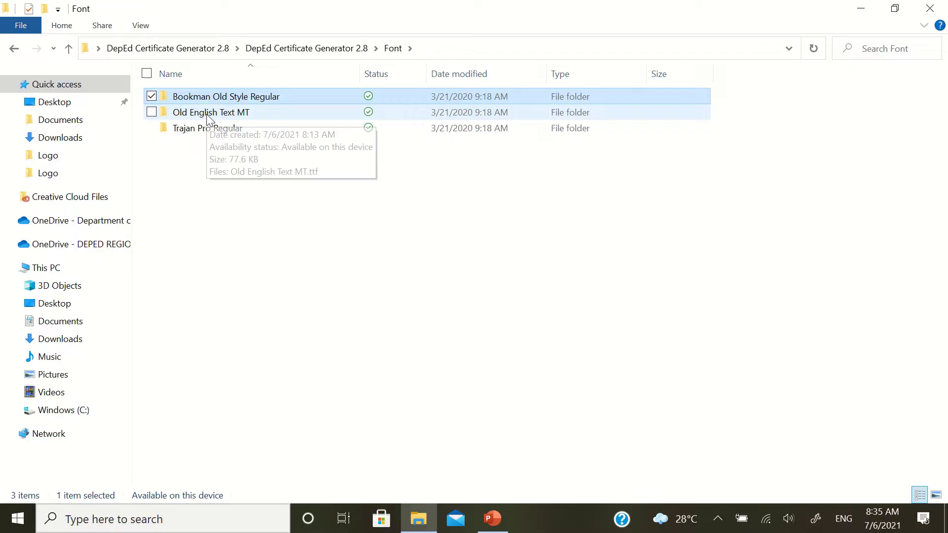
Install the Old English Text MT font.
double_click(208, 116)
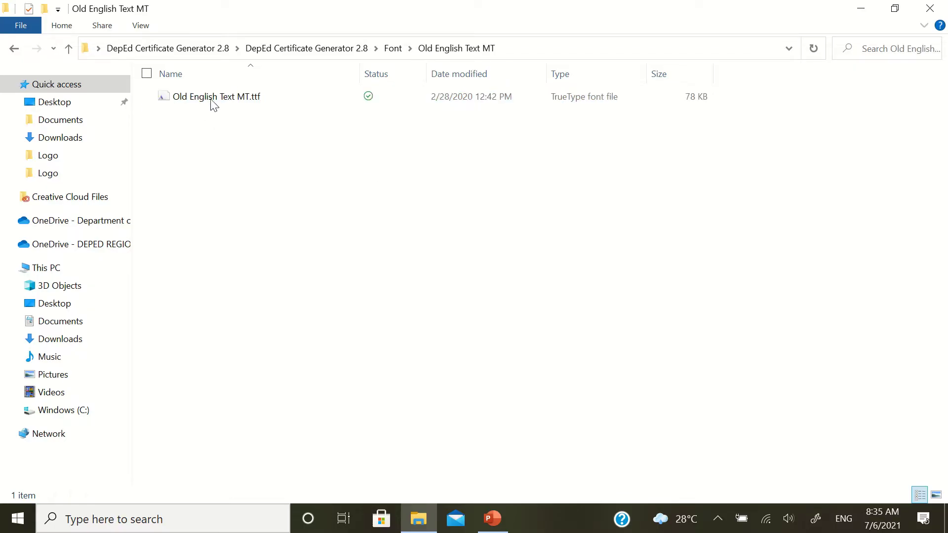
left_click(214, 99)
right_click(213, 97)
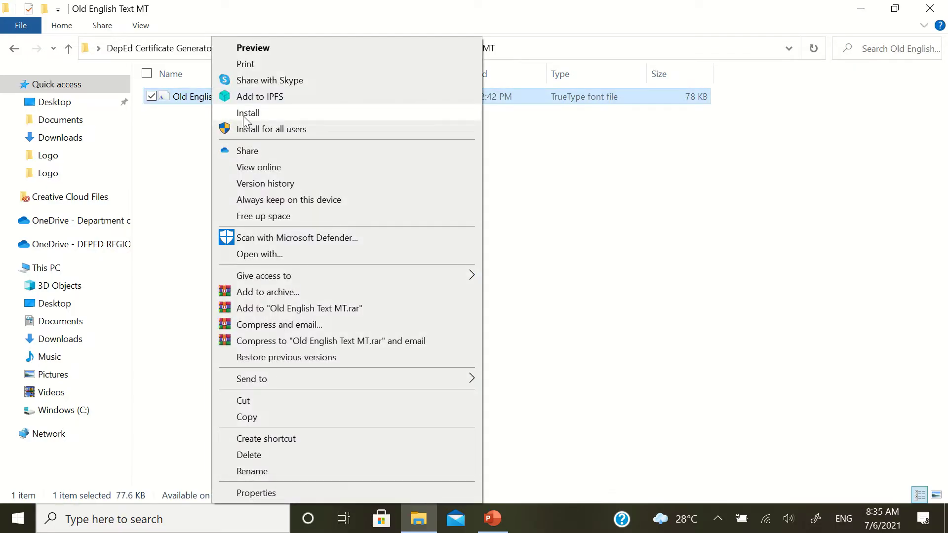
left_click(221, 117)
left_click(69, 47)
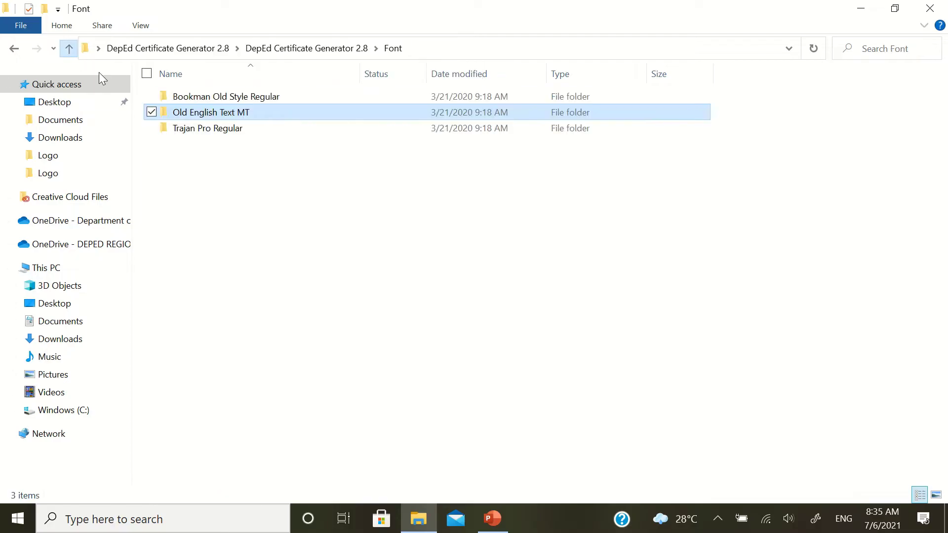
Install the Trajan Pro Regular font and return to the DepEd Certificate Generator 2.8 folder.
double_click(204, 132)
right_click(209, 98)
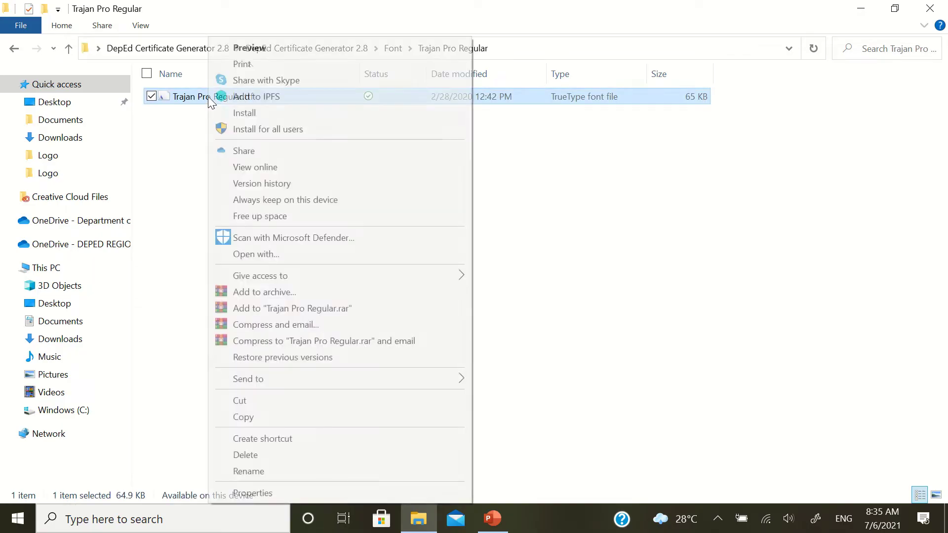
left_click(245, 113)
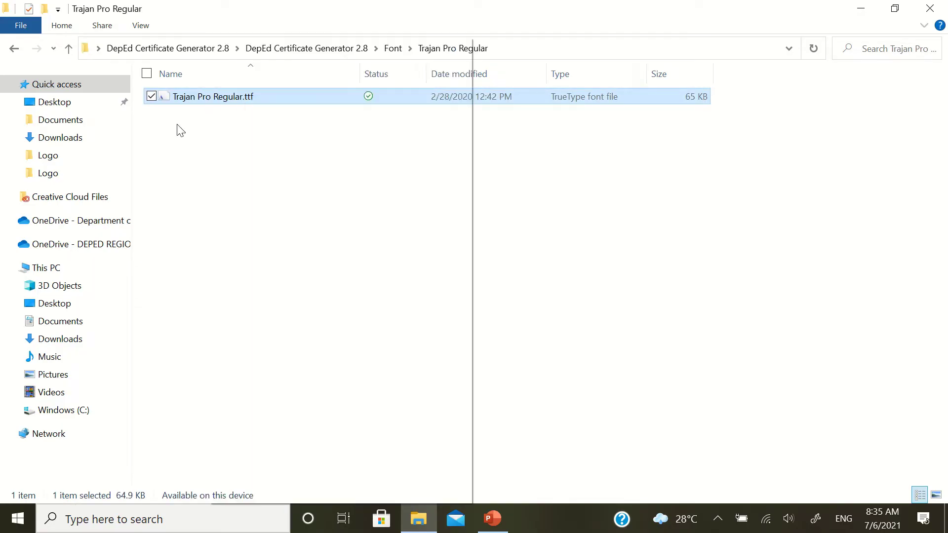
left_click(69, 48)
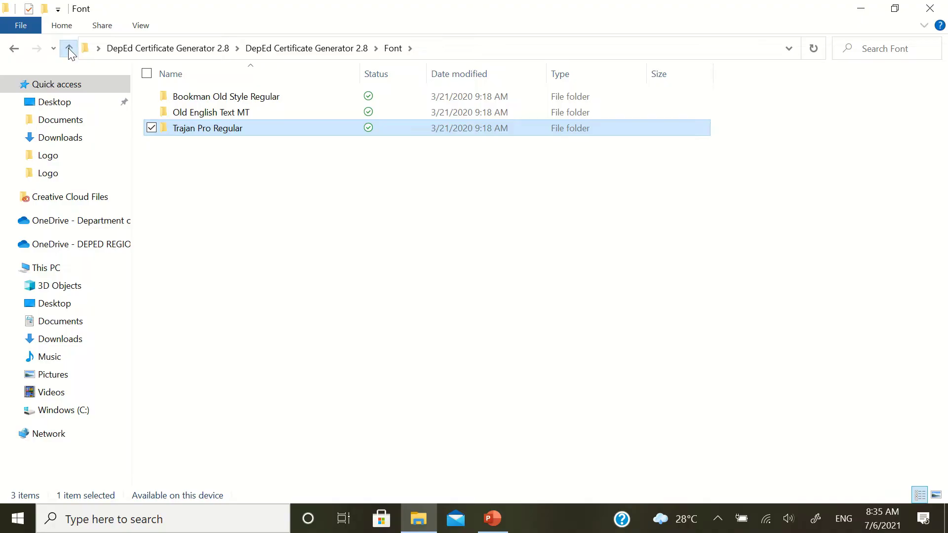
left_click(68, 49)
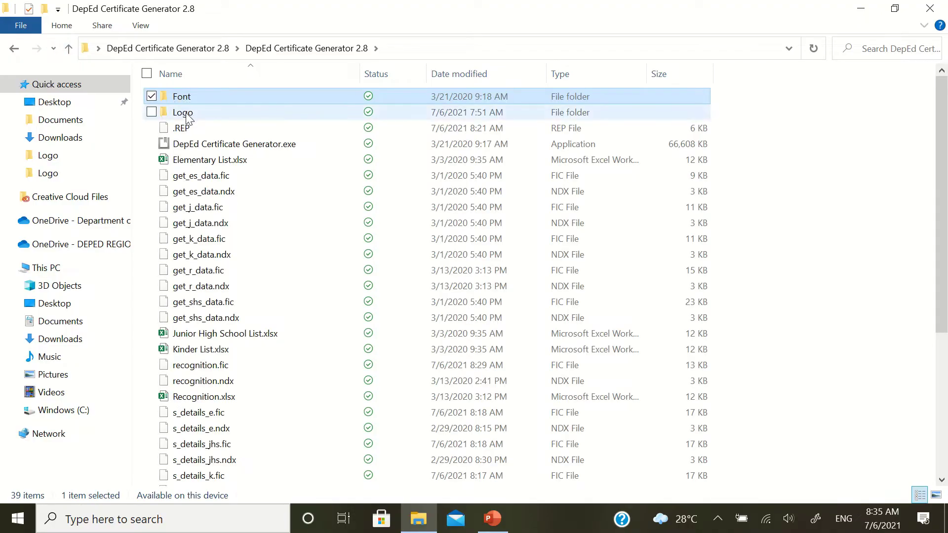
Check deped.png in the Logo folder, then go back and scroll the program folder's file list.
double_click(186, 117)
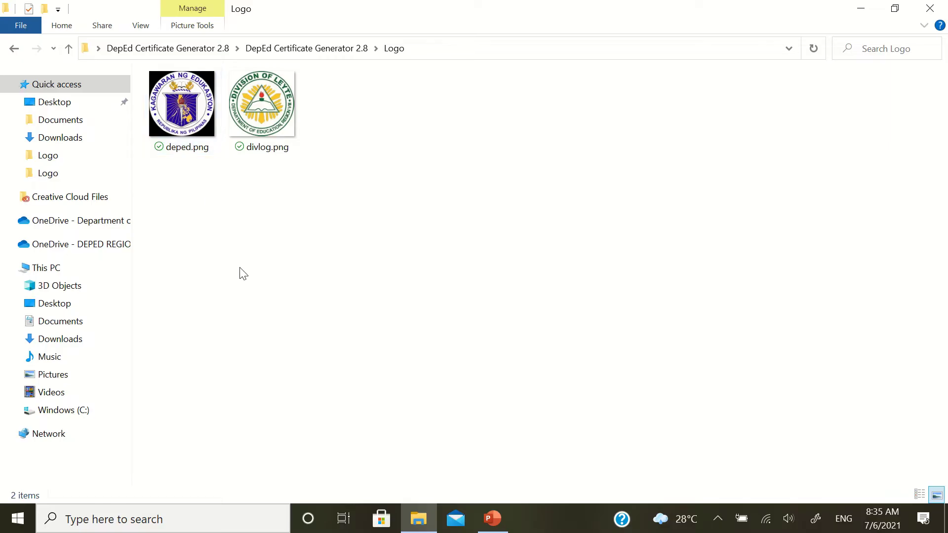
left_click(185, 129)
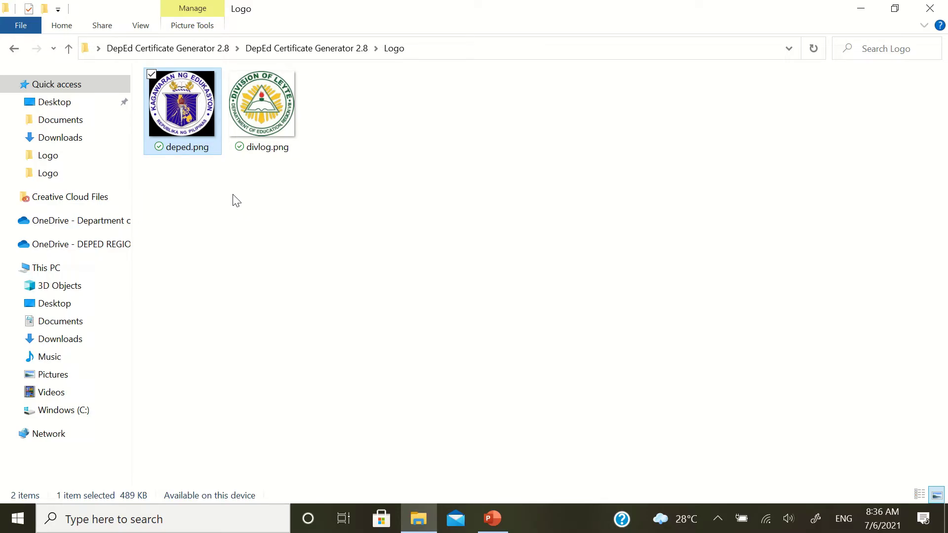
left_click(69, 49)
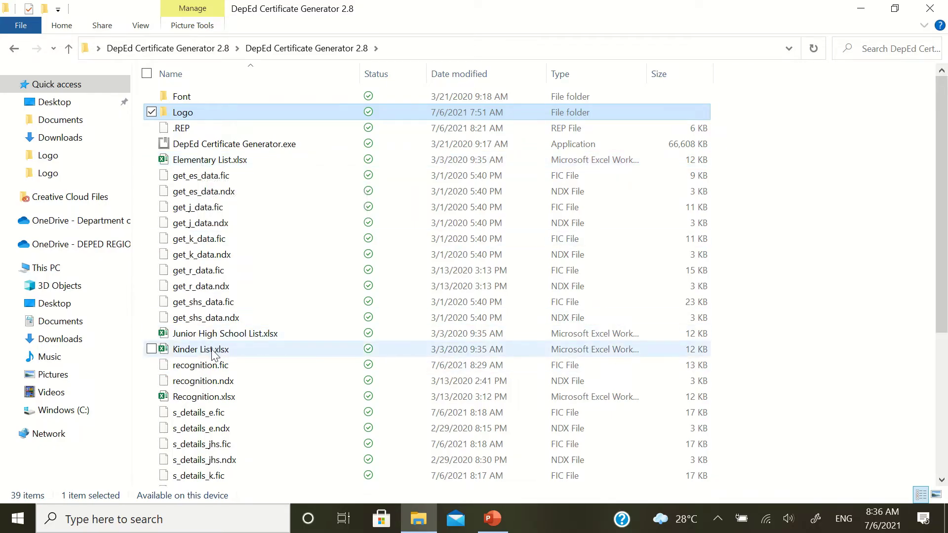
scroll(214, 354, "down", 3)
scroll(214, 292, "down", 2)
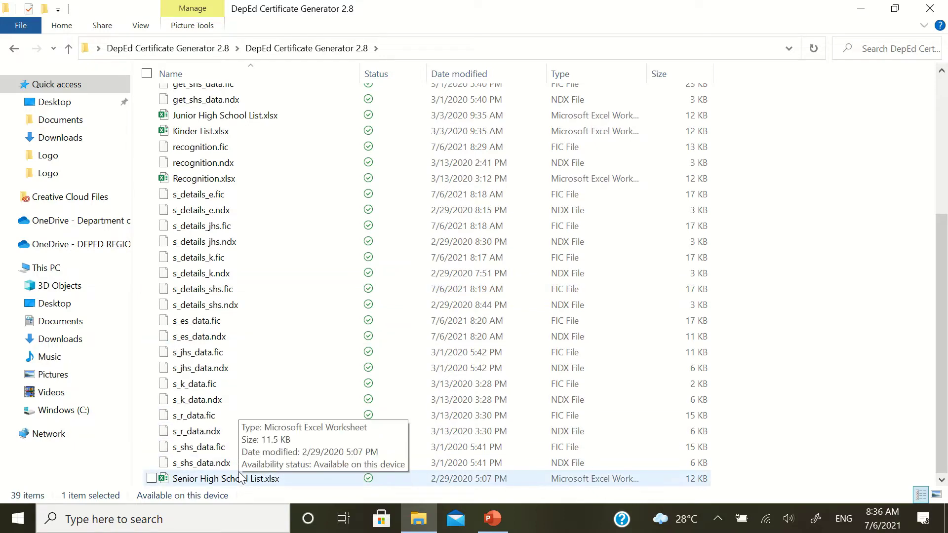
scroll(218, 306, "up", 5)
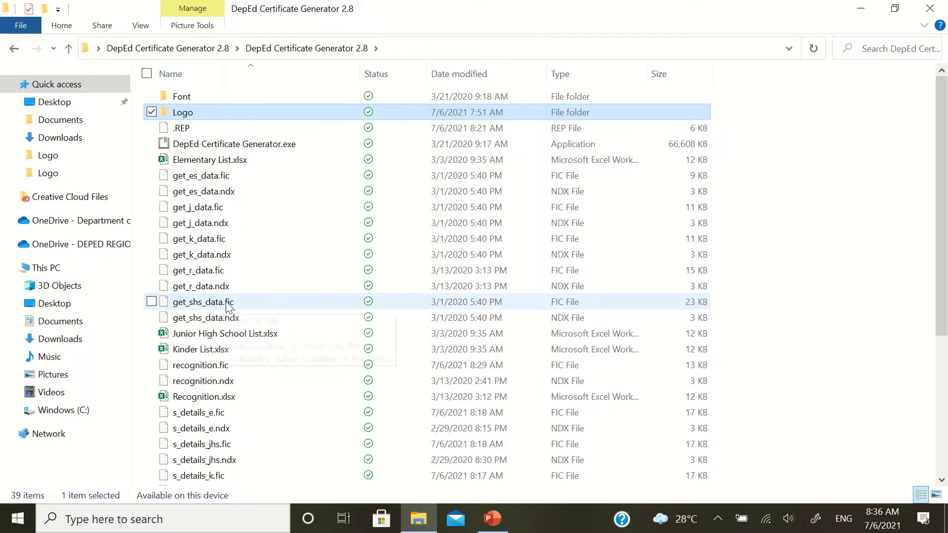
Open Kinder List.xlsx, check the student names in column A and LRNs in column B, then close it.
double_click(200, 350)
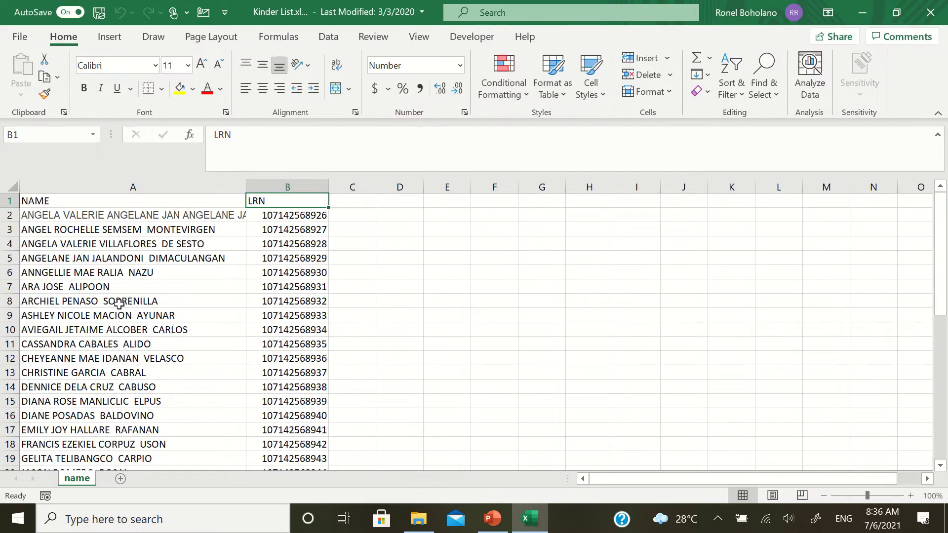
left_click(64, 243)
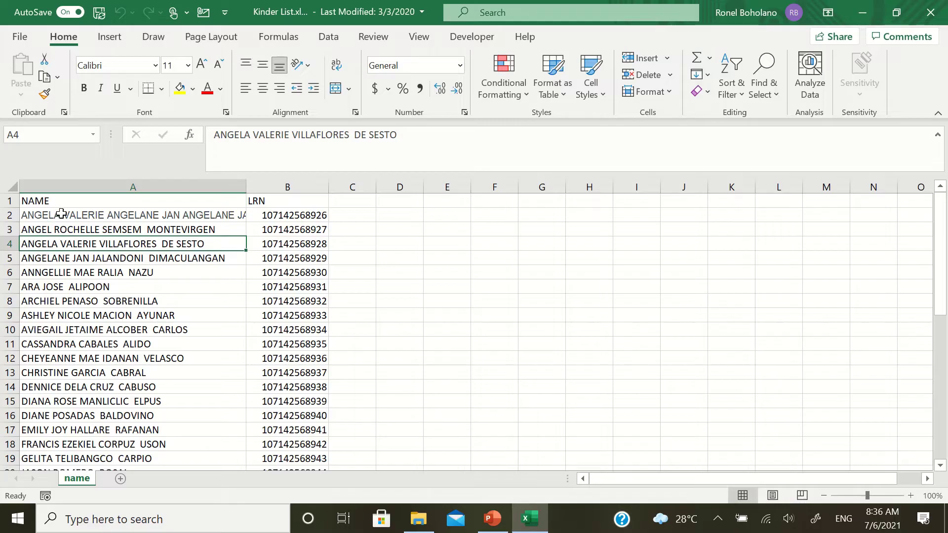
left_click_drag(61, 213, 99, 431)
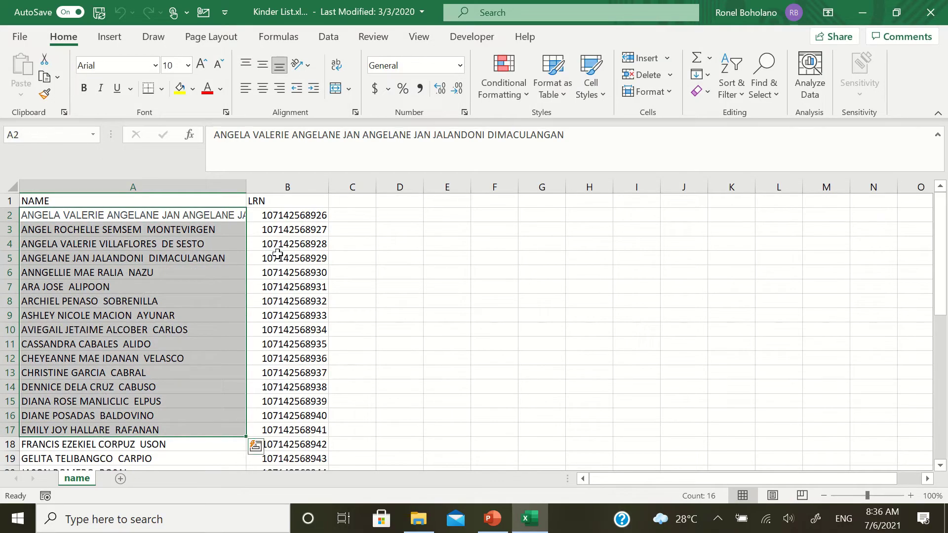
left_click(175, 266)
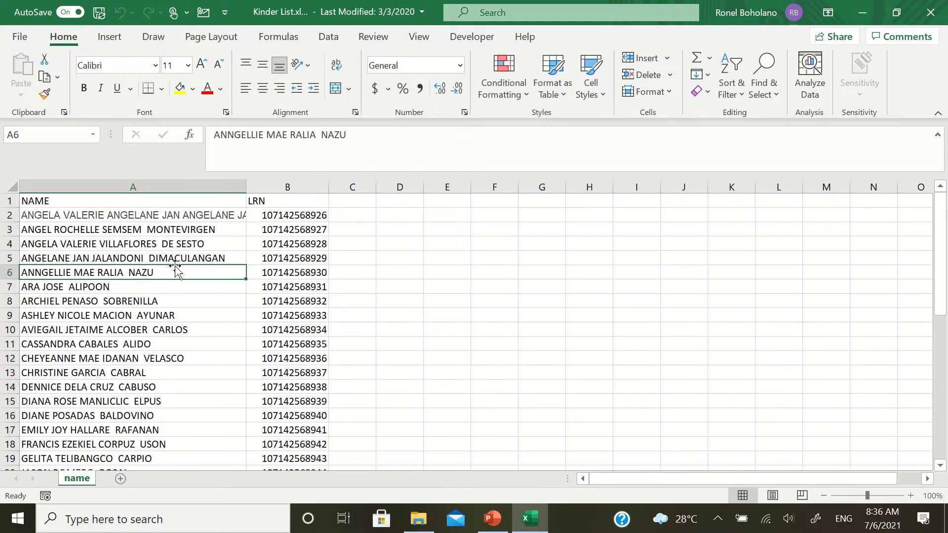
left_click(284, 276)
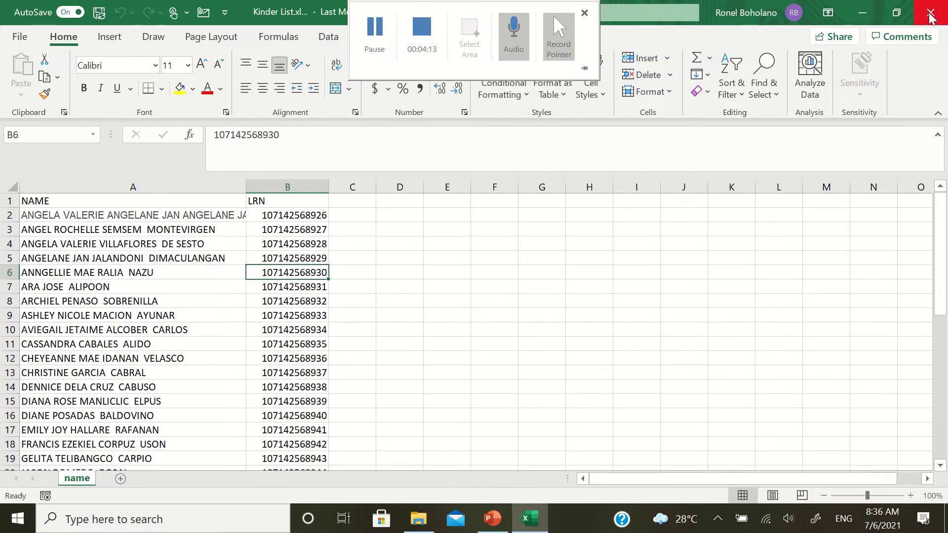
key("ctrl+w")
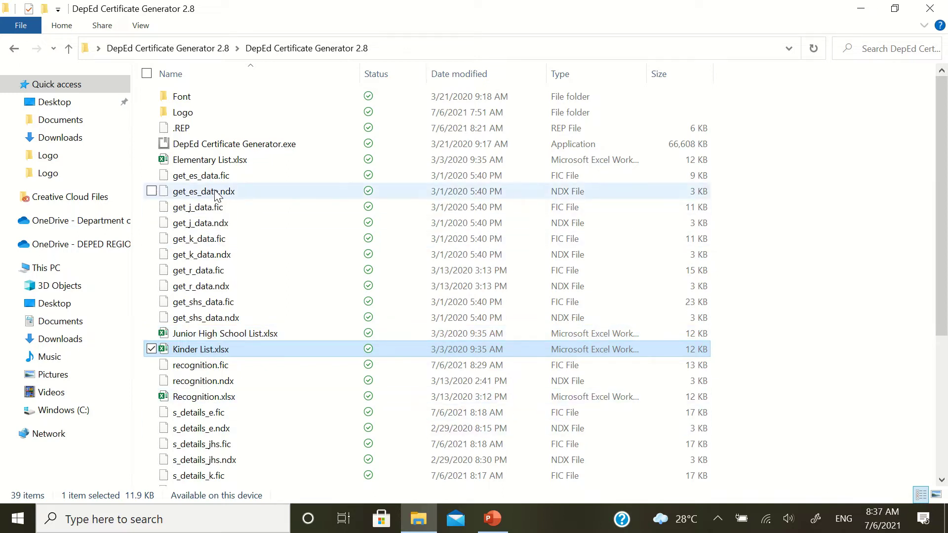
Open Elementary List.xlsx, review student names and LRNs in rows 2–18, then close Excel.
left_click(217, 162)
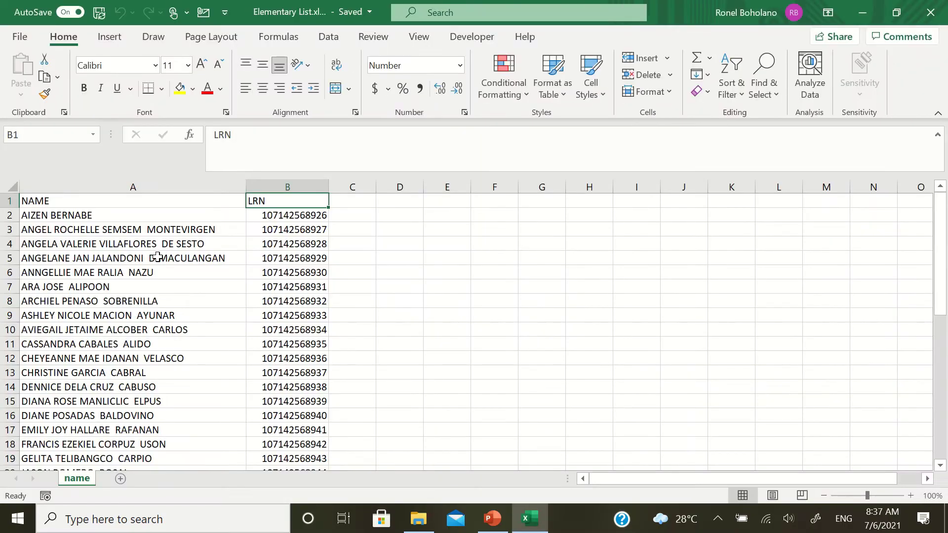
left_click(97, 218)
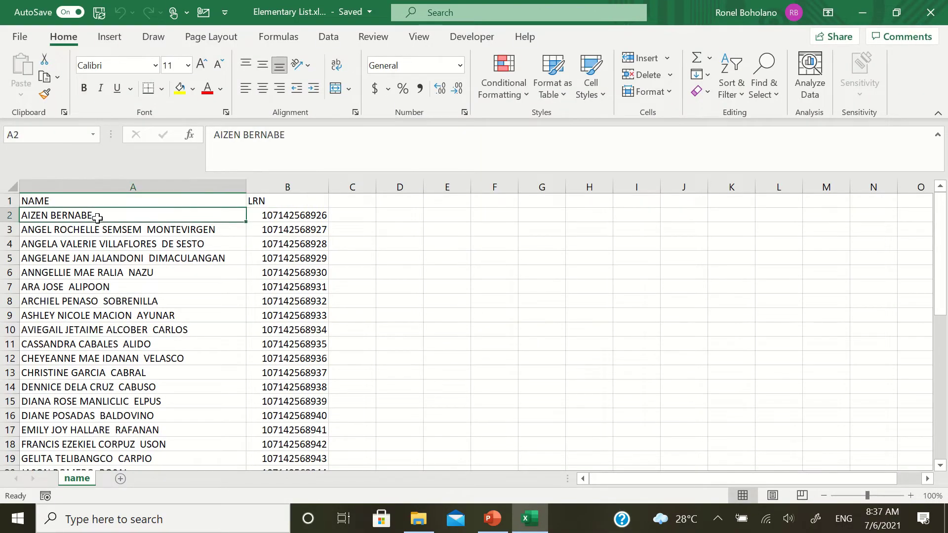
left_click(105, 360)
left_click(294, 370)
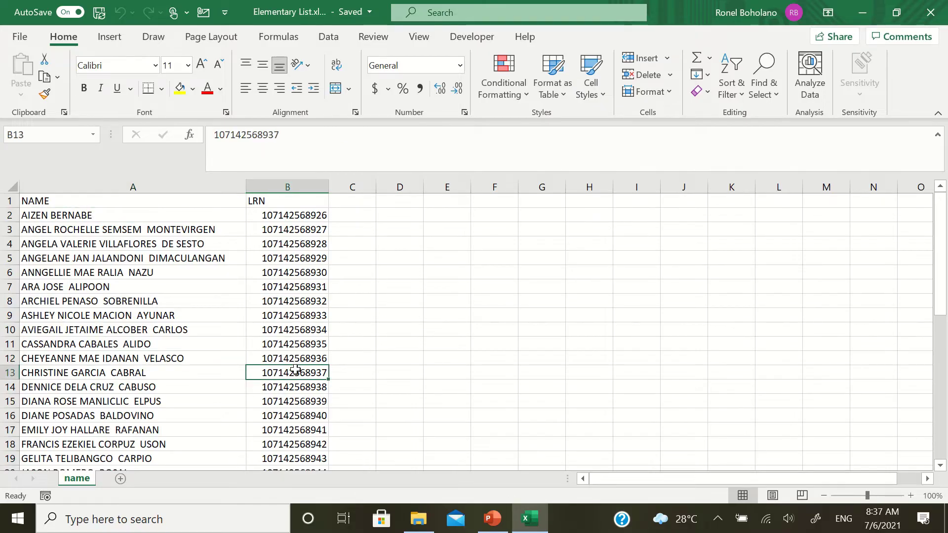
left_click(181, 442)
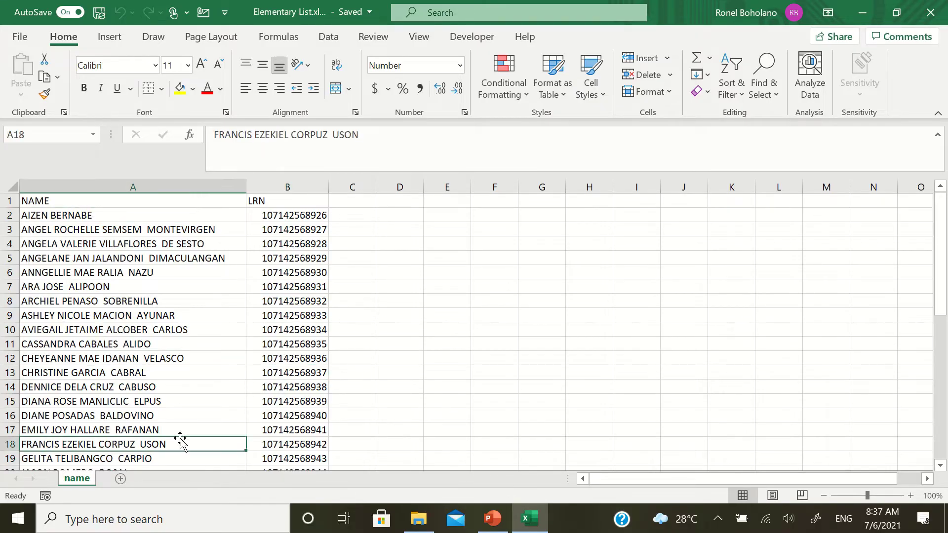
left_click(317, 443)
left_click(158, 403)
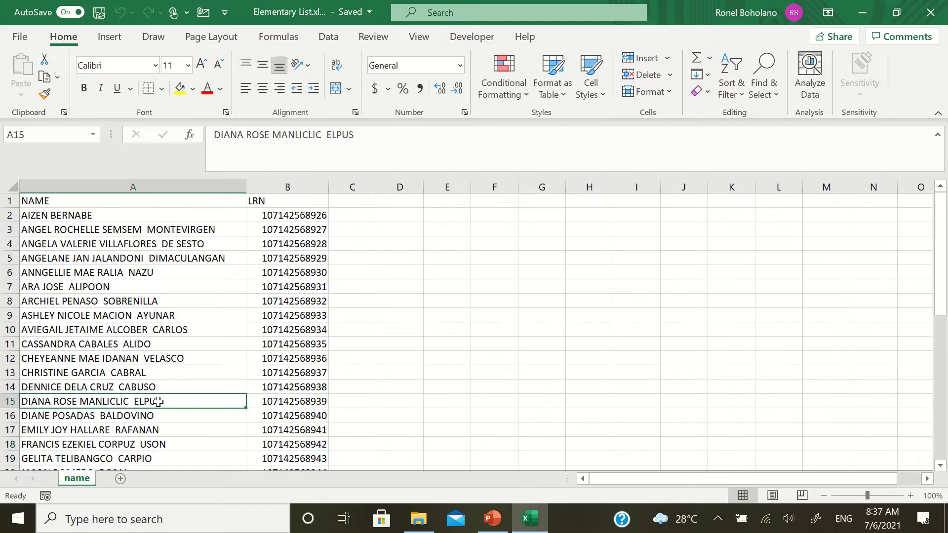
left_click(283, 417)
scroll(245, 318, "down", 12)
scroll(225, 330, "up", 7)
scroll(232, 335, "up", 5)
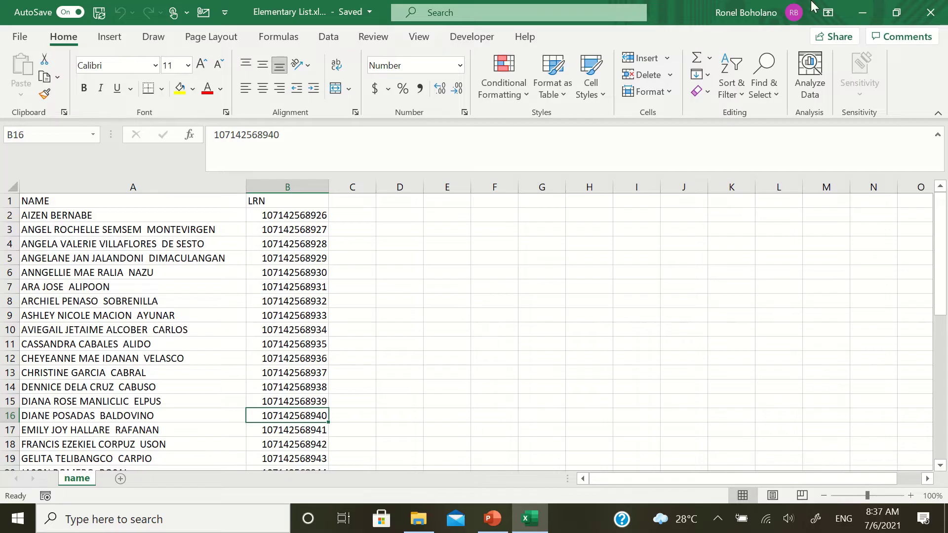
left_click(934, 15)
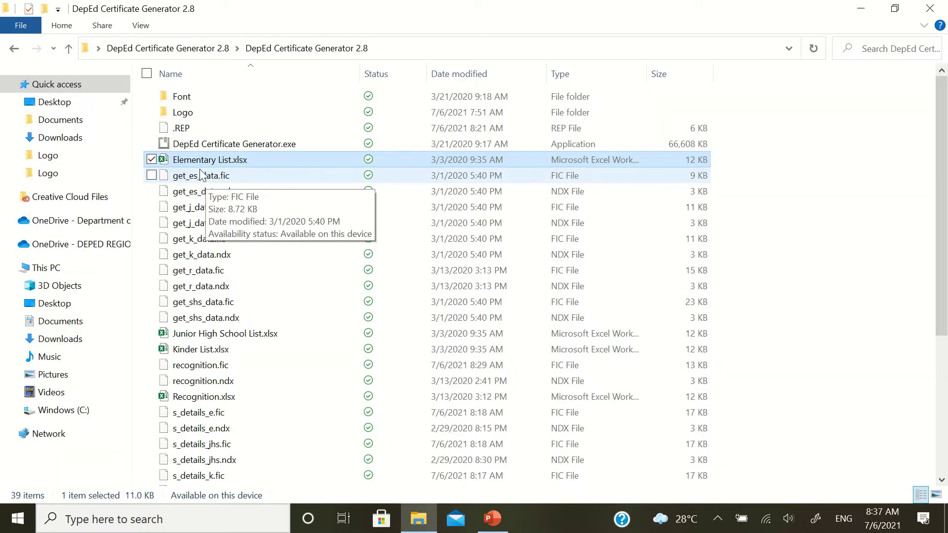
Scroll the folder listing to find DepEd Certificate Generator.exe.
scroll(250, 377, "down", 5)
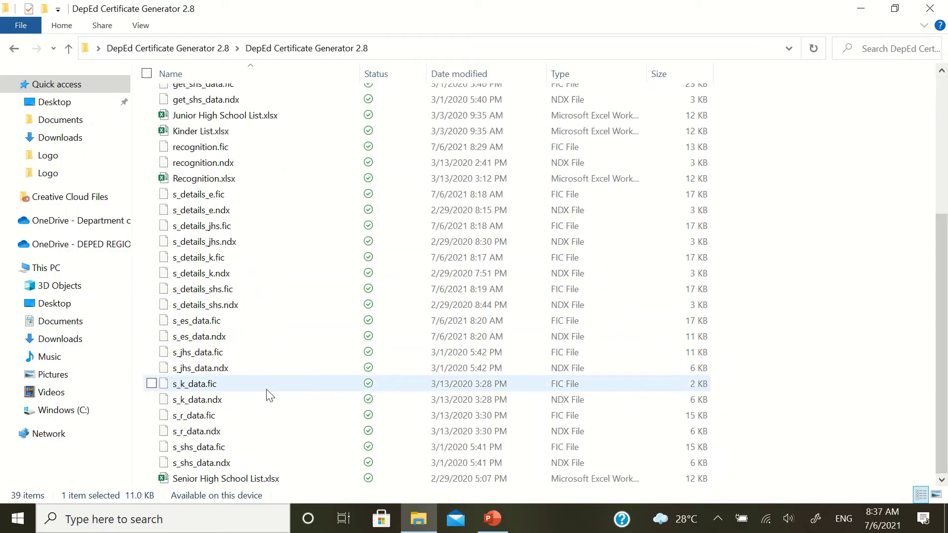
scroll(267, 396, "up", 5)
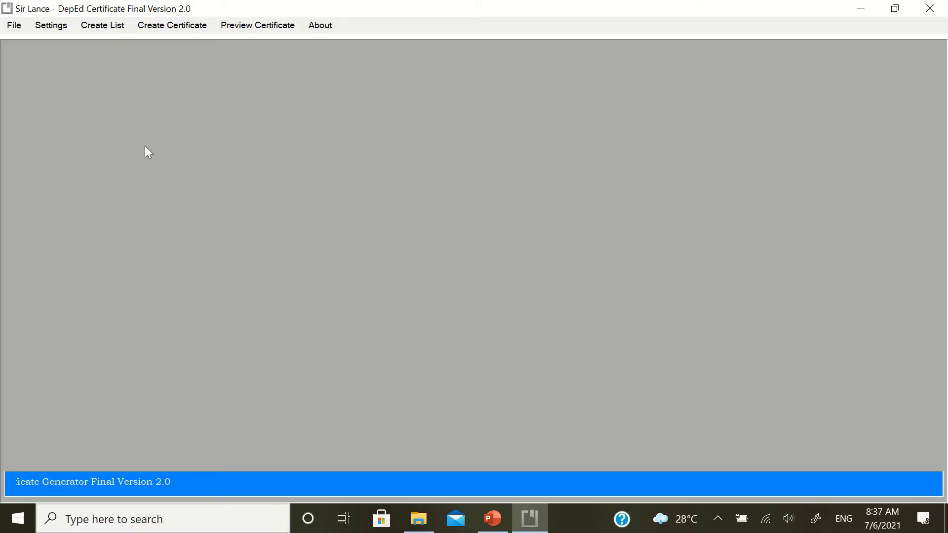
Open the Settings menu with the Kinder, ES, JHS, SHS and Recognition preparation options.
left_click(49, 31)
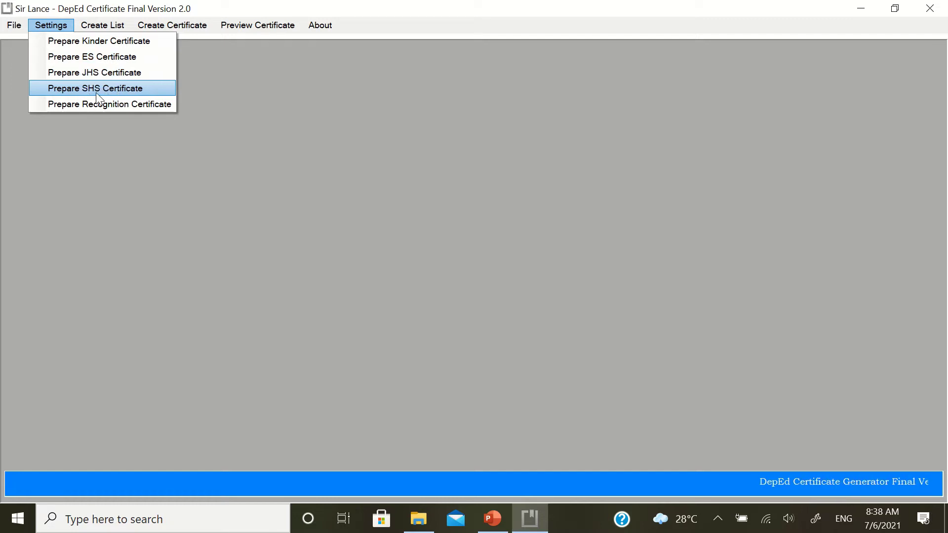
left_click(102, 43)
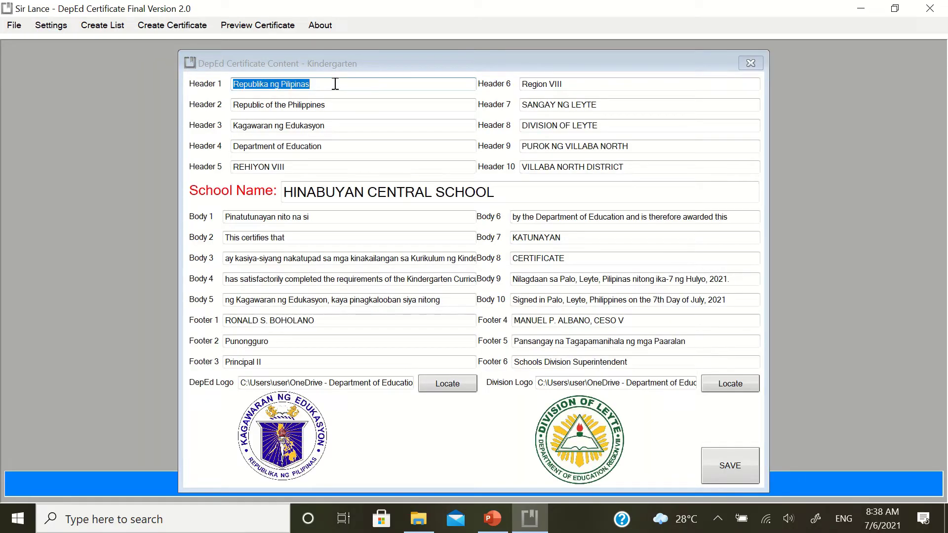
left_click(384, 105)
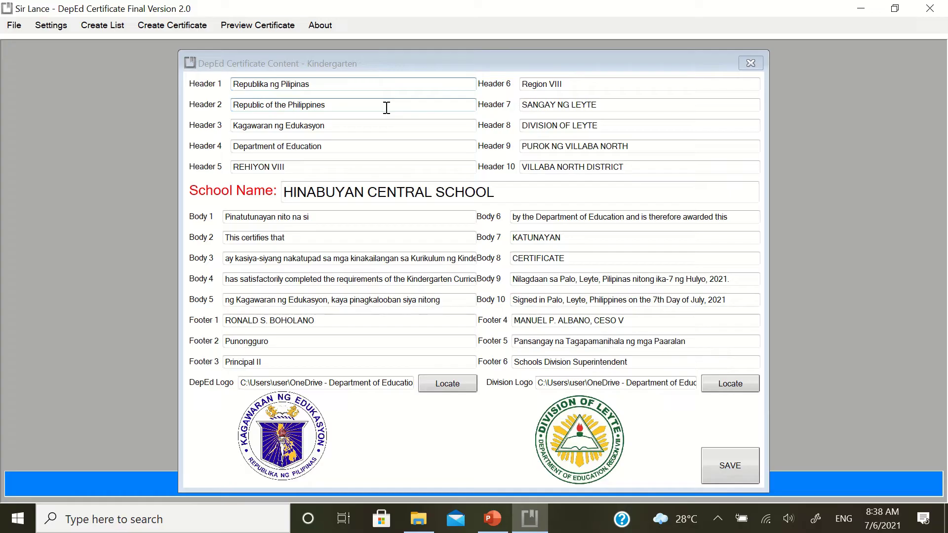
key("Tab")
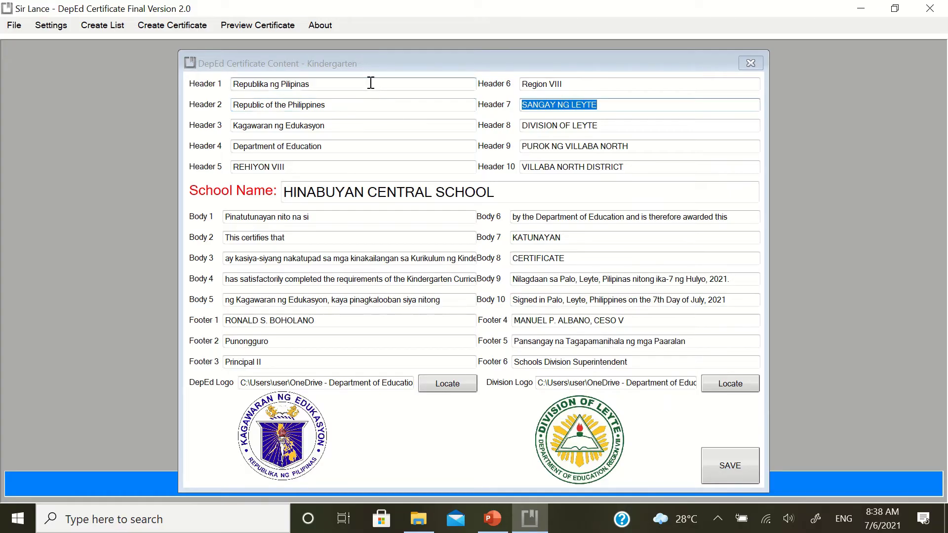
key("Tab")
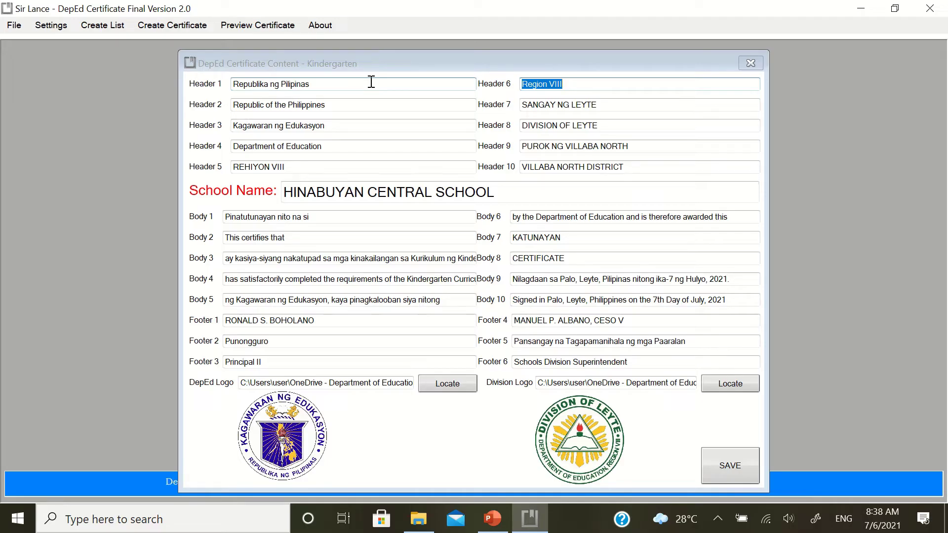
left_click(567, 84)
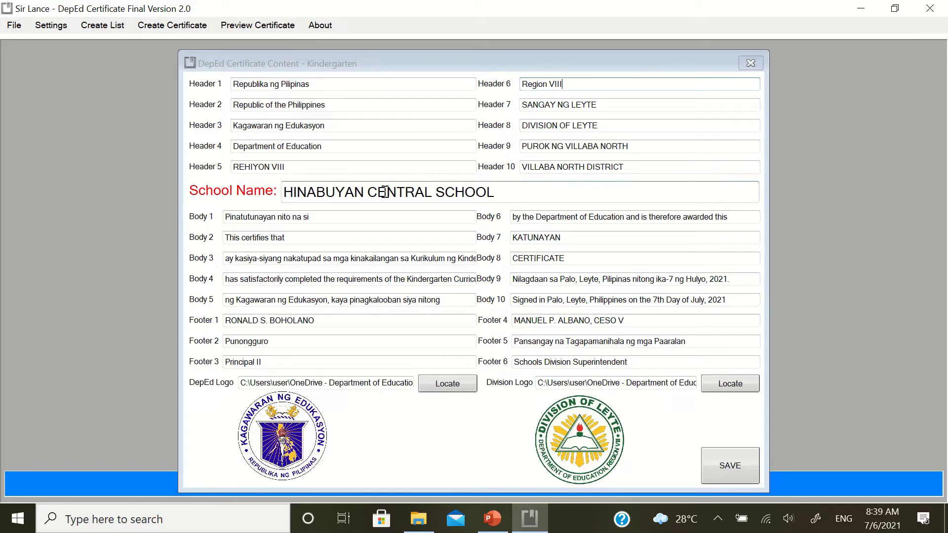
key("Tab")
key("Tab")
key("Tab")
key("Tab")
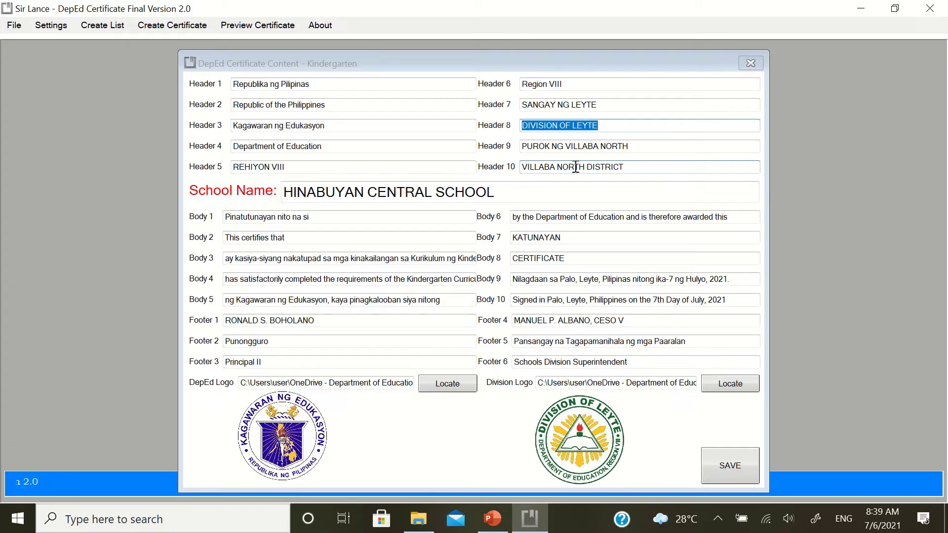
key("Tab")
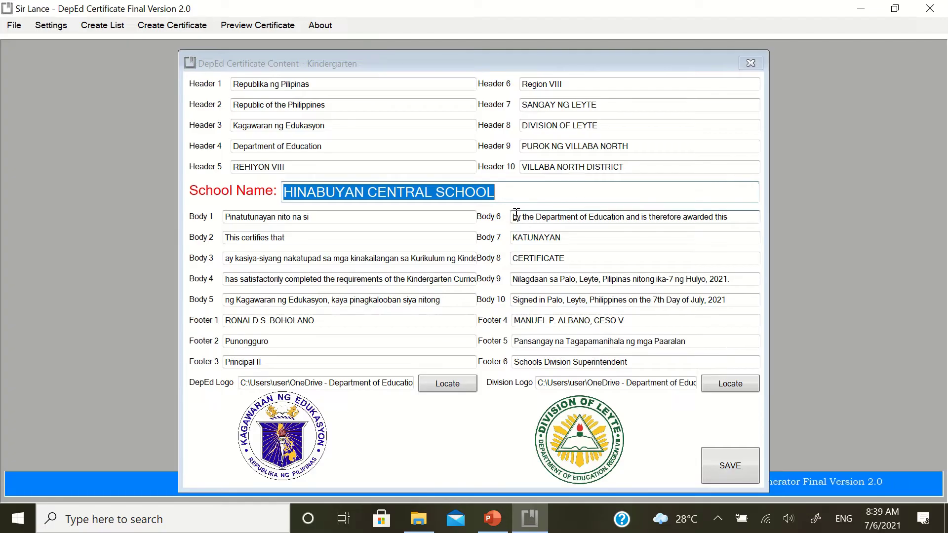
key("Tab")
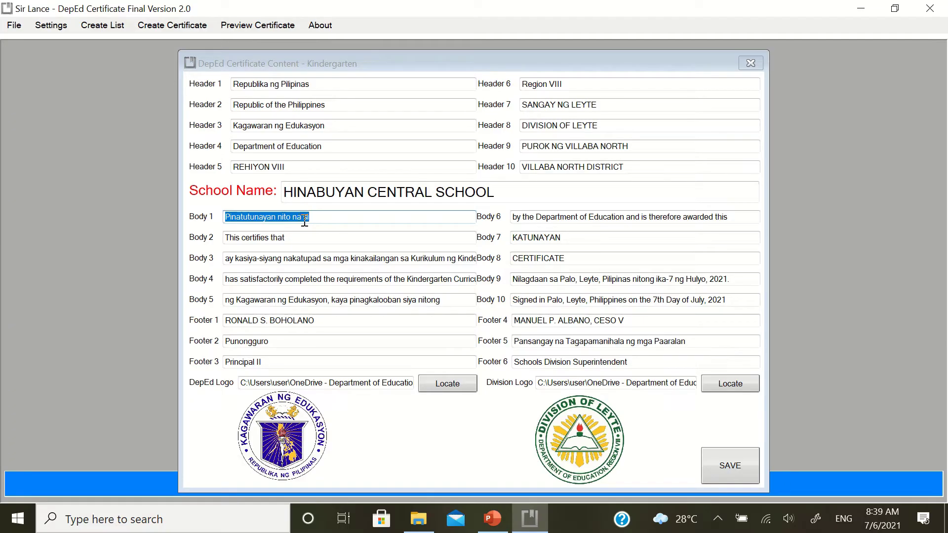
key("Tab")
key("Tab")
key("Tab")
key("Tab")
key("Tab")
key("Tab")
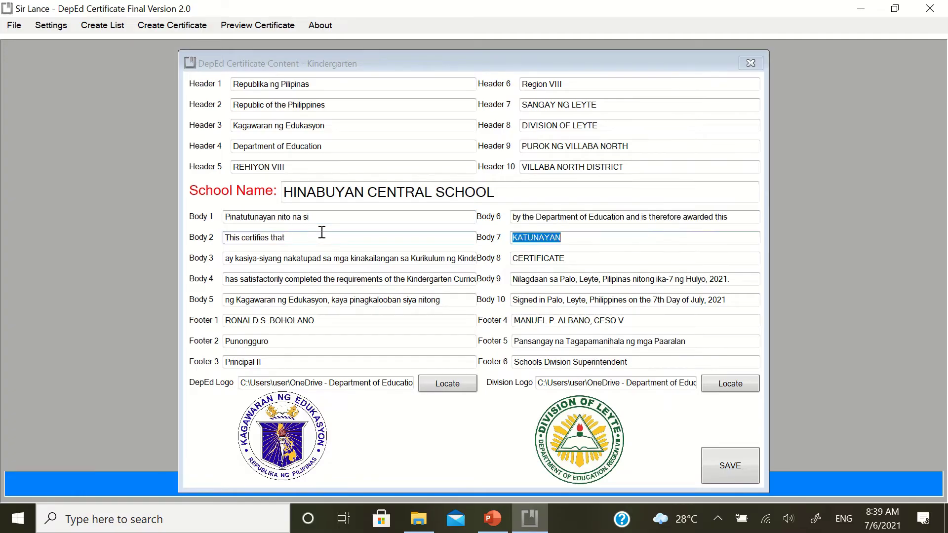
key("Tab")
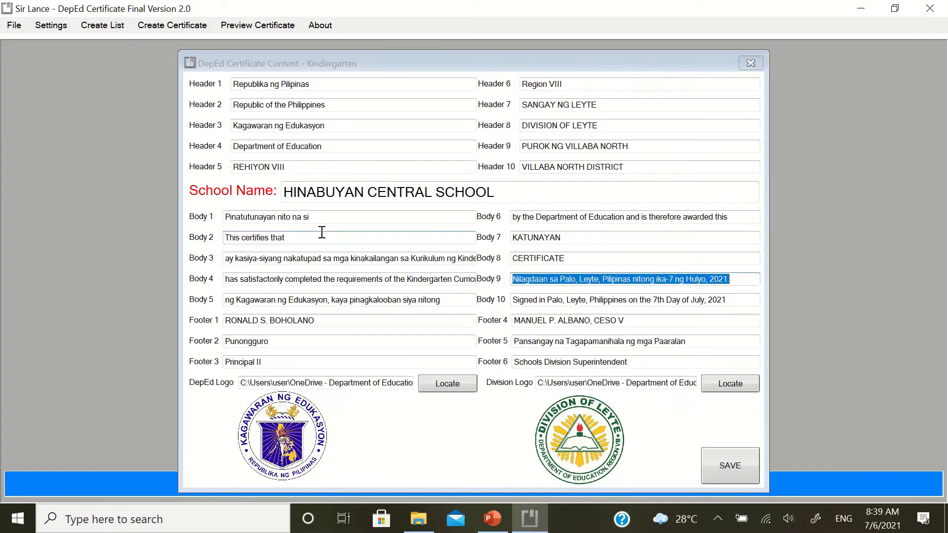
key("Tab")
key("Tab")
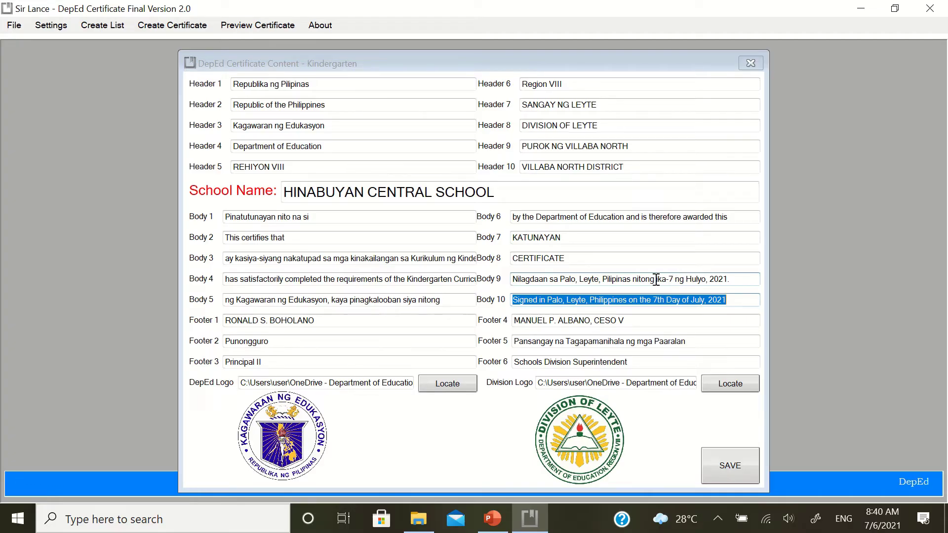
key("shift+Tab")
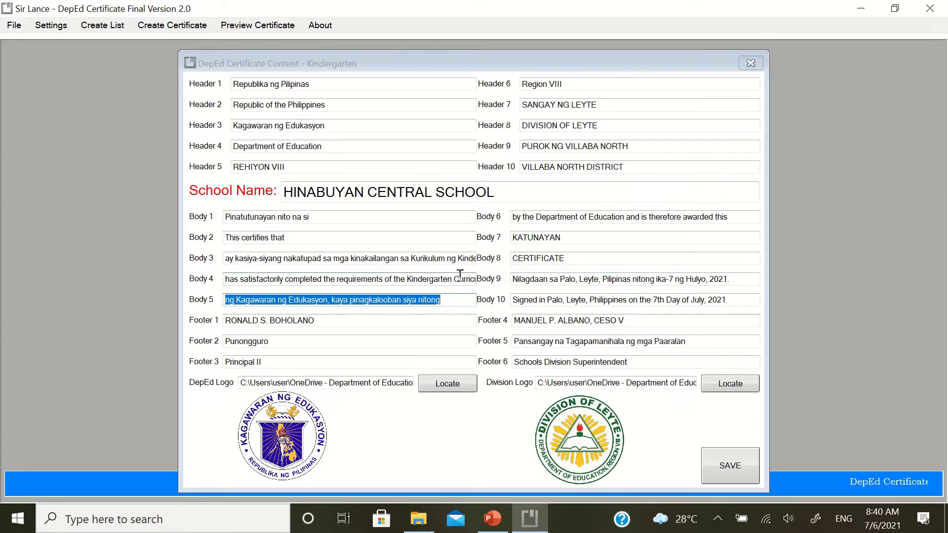
key("shift+Tab")
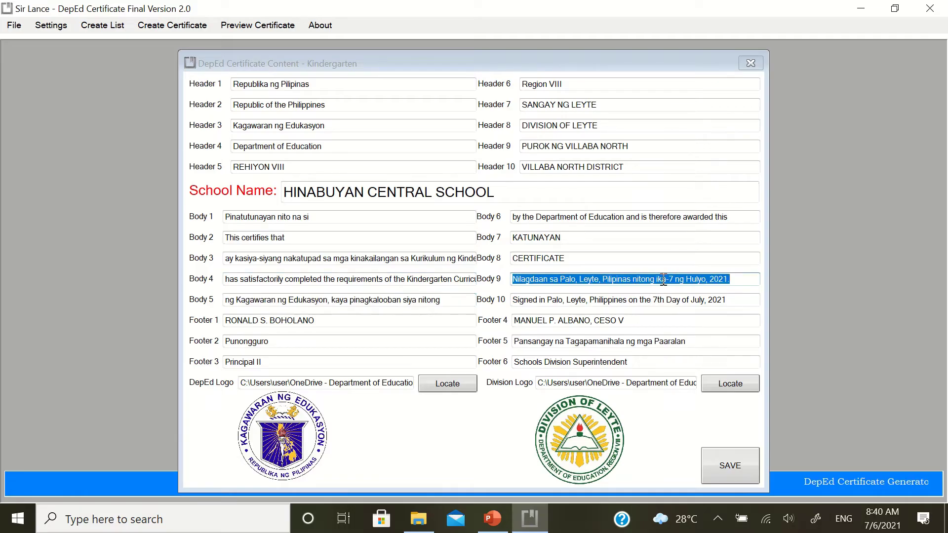
key("End")
key("Left")
key("Left")
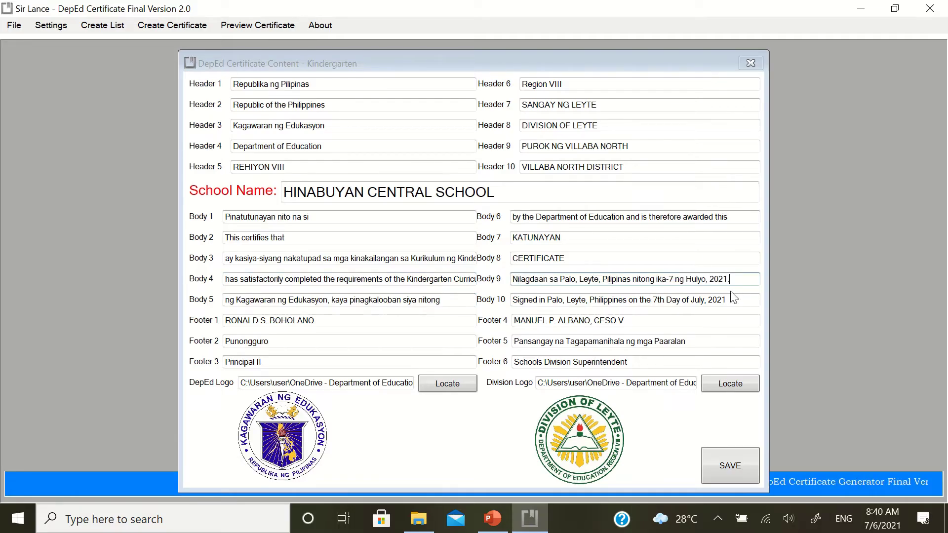
key("Left")
key("Left")
key("Left")
key("Left")
key("Left")
key("Left")
key("Left")
key("Left")
key("Left")
key("Left")
key("Left")
key("Left")
key("Left")
key("Left")
key("Left")
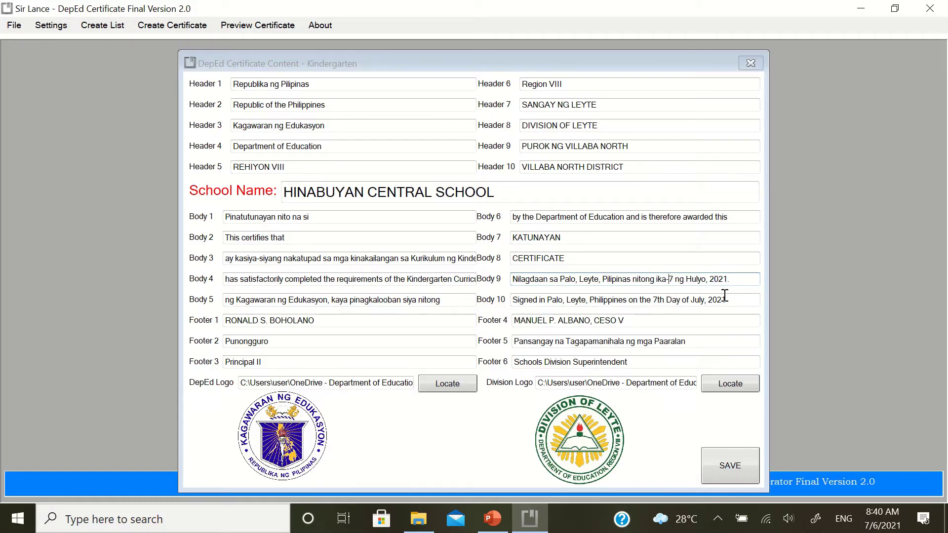
key("Tab")
key("Tab")
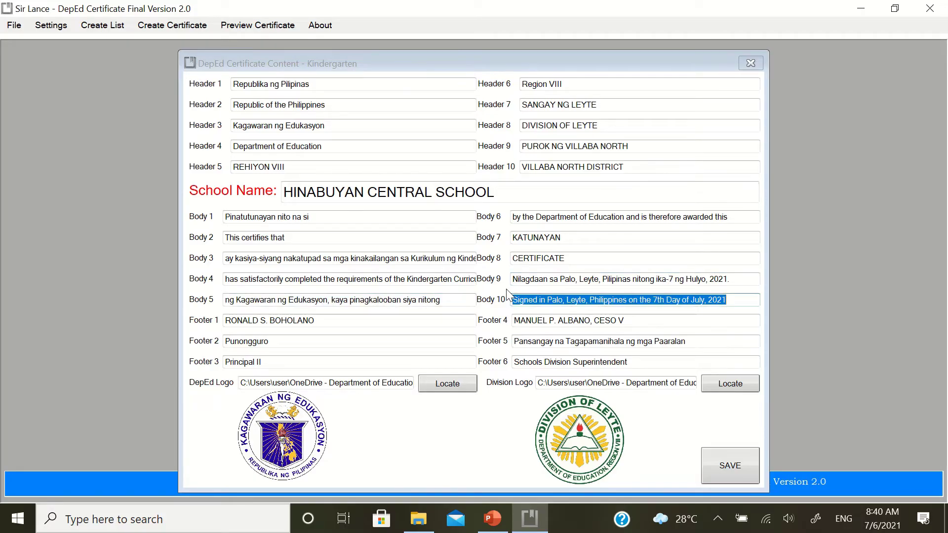
key("Tab")
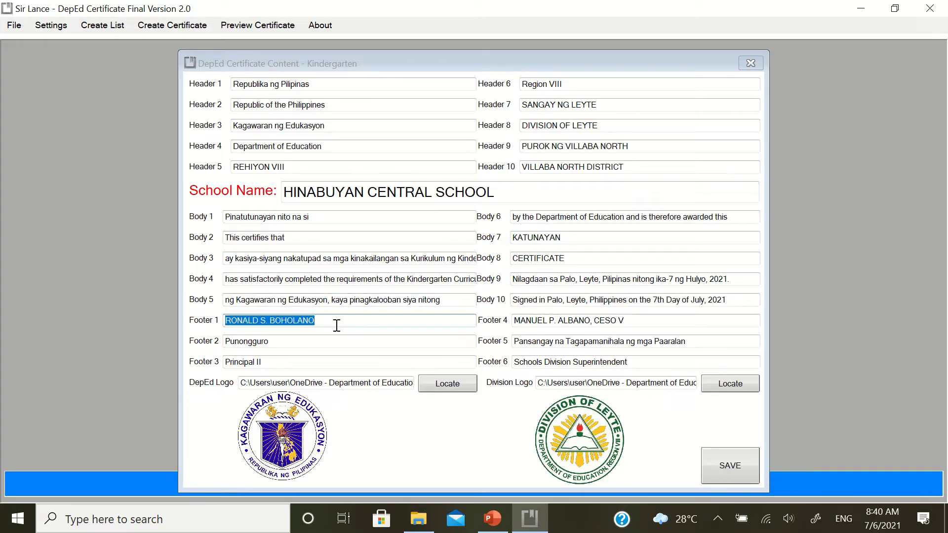
key("Tab")
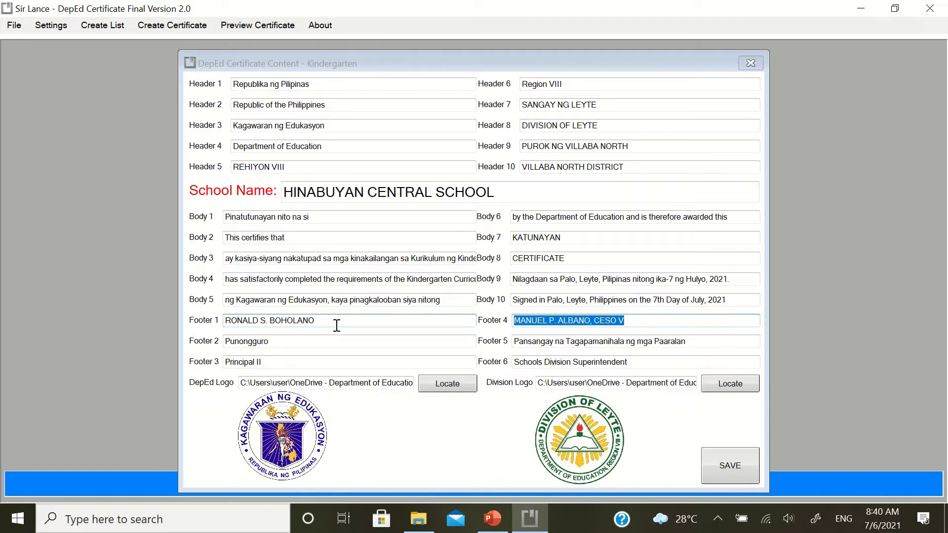
key("Tab")
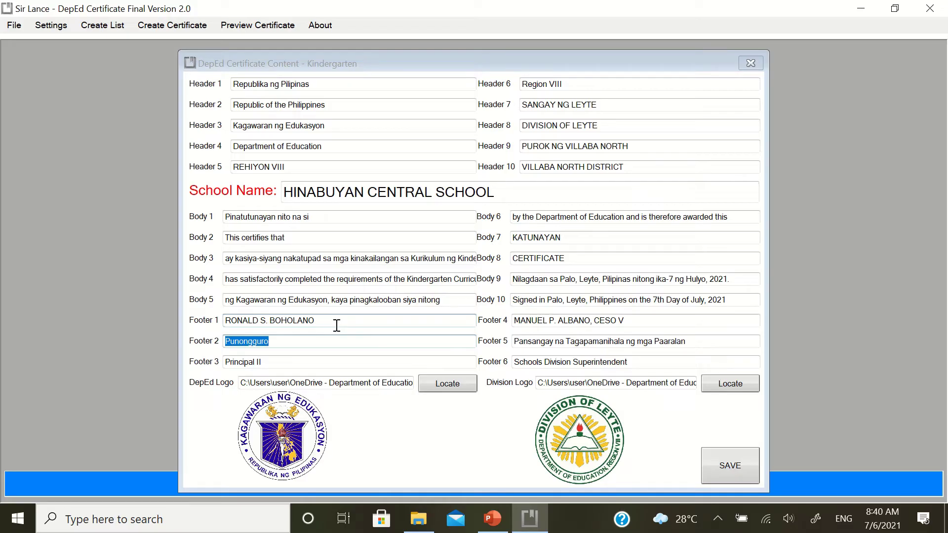
key("Tab")
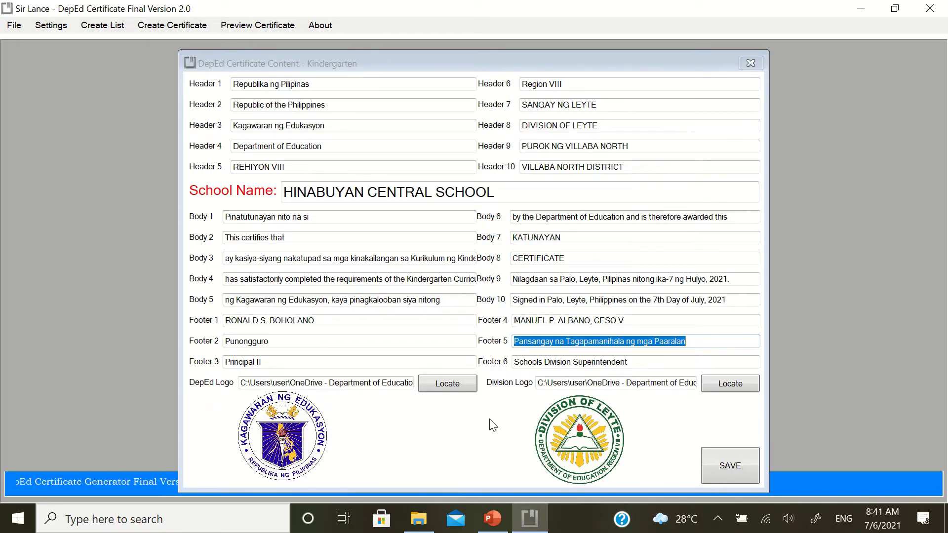
Load deped.png as the Kindergarten certificate's DepEd logo.
left_click(446, 385)
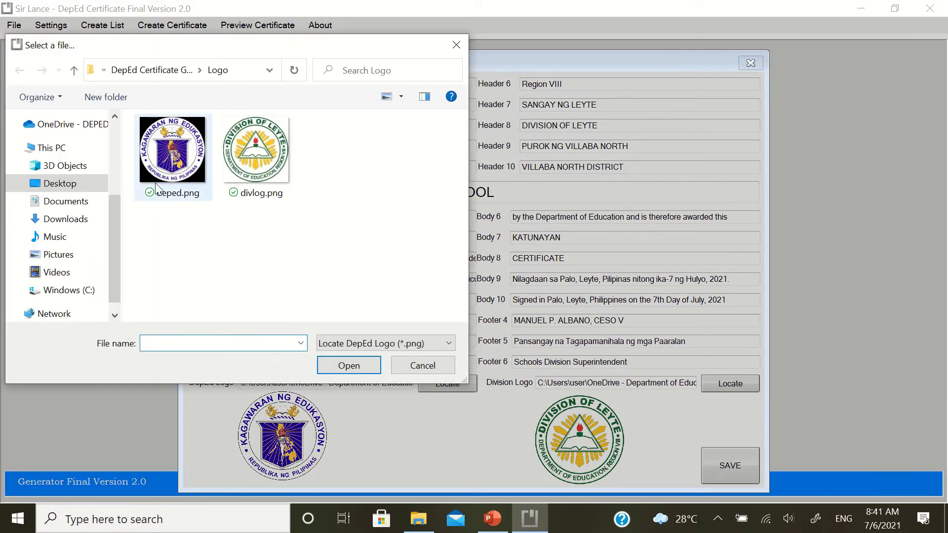
left_click(188, 165)
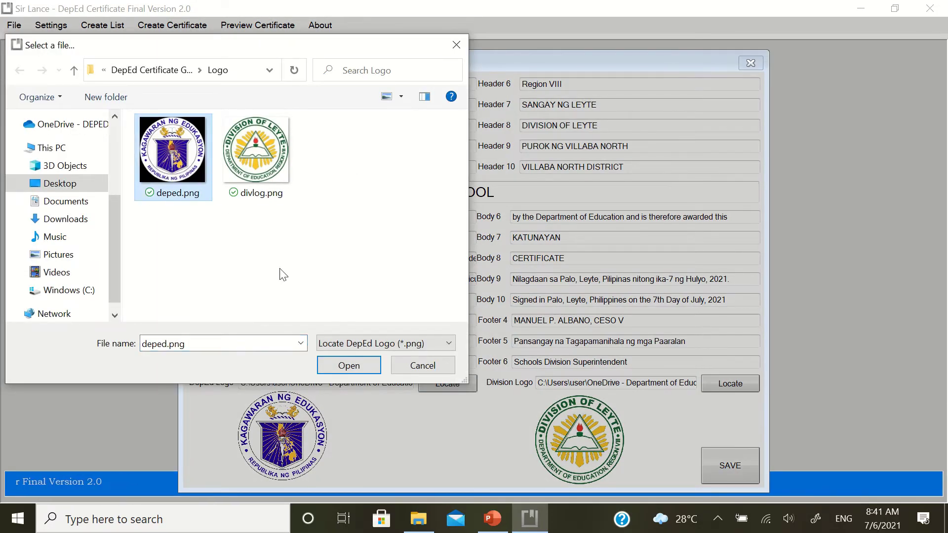
left_click(344, 363)
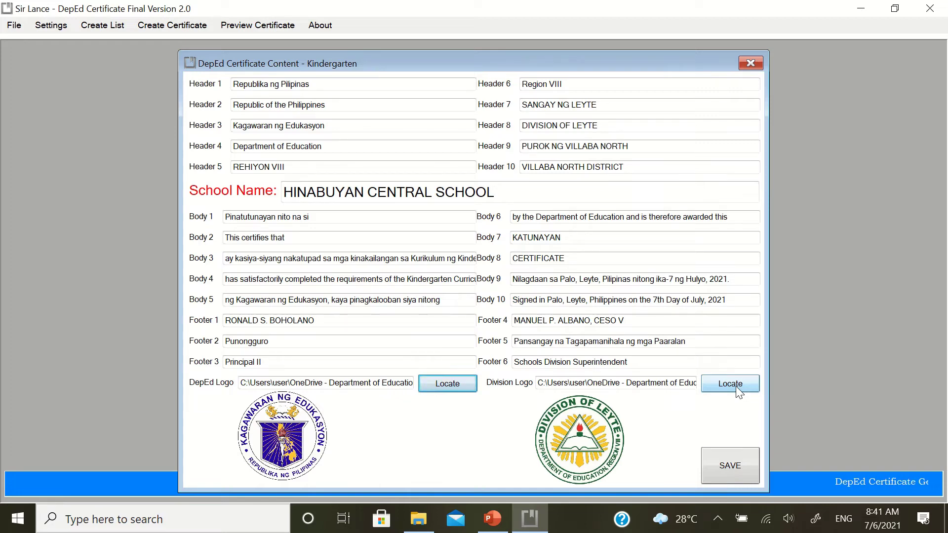
Load divlog.png as the Kindergarten certificate's Division logo.
left_click(736, 387)
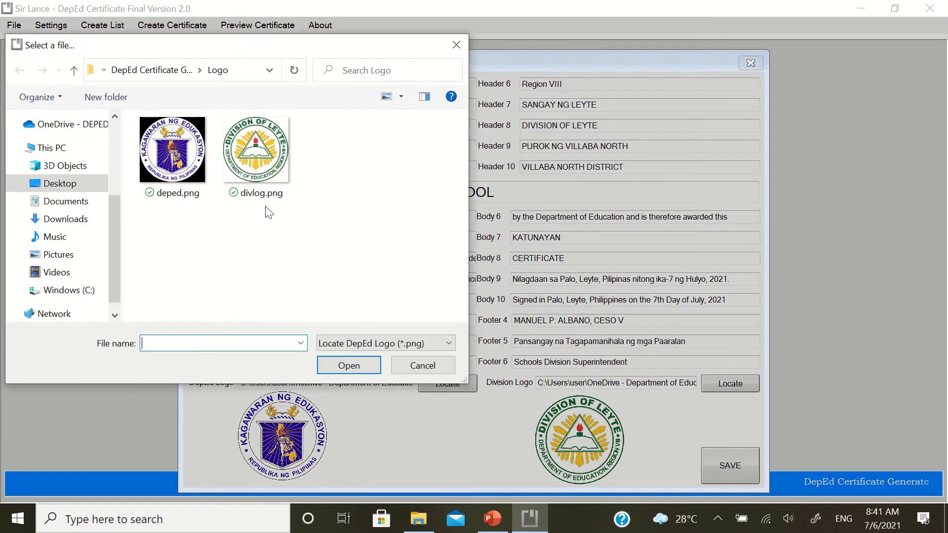
left_click(254, 179)
left_click(349, 372)
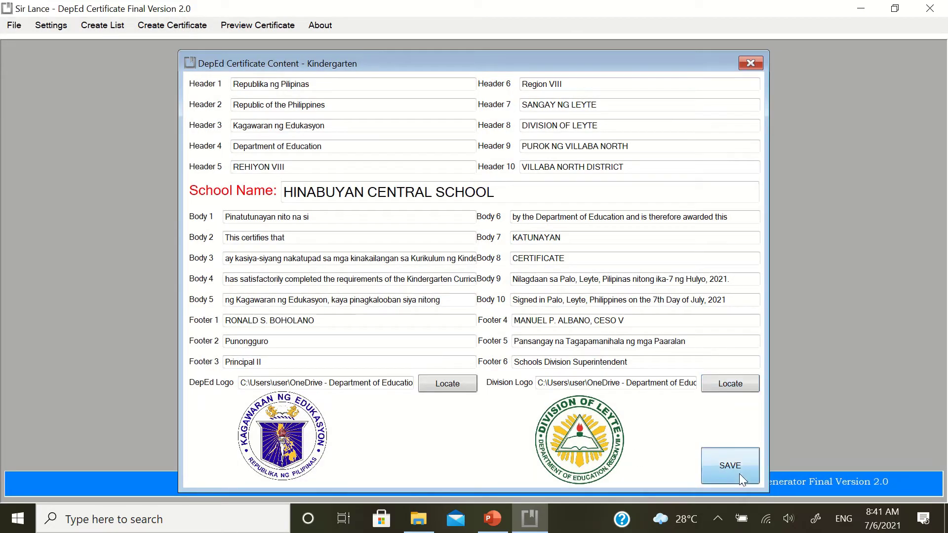
Close the Kindergarten content form and open the Elementary certificate content form.
left_click(751, 62)
left_click(51, 23)
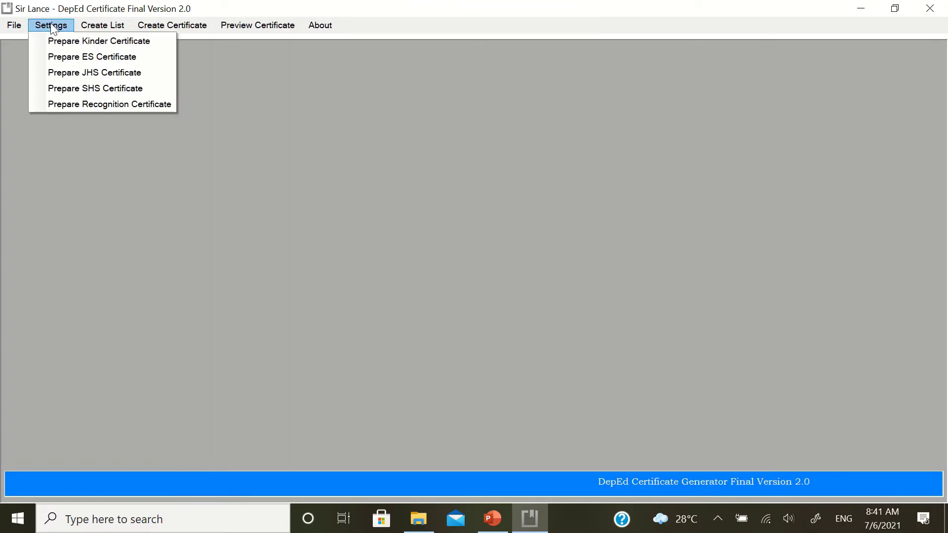
left_click(100, 65)
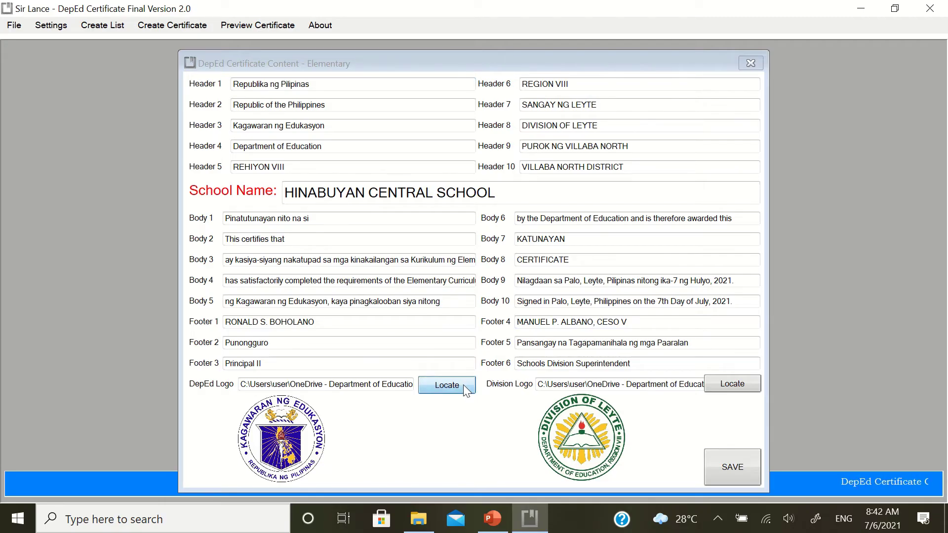
Set deped.png and divlog.png as the Elementary certificate's two logos and save.
left_click(447, 385)
left_click(172, 151)
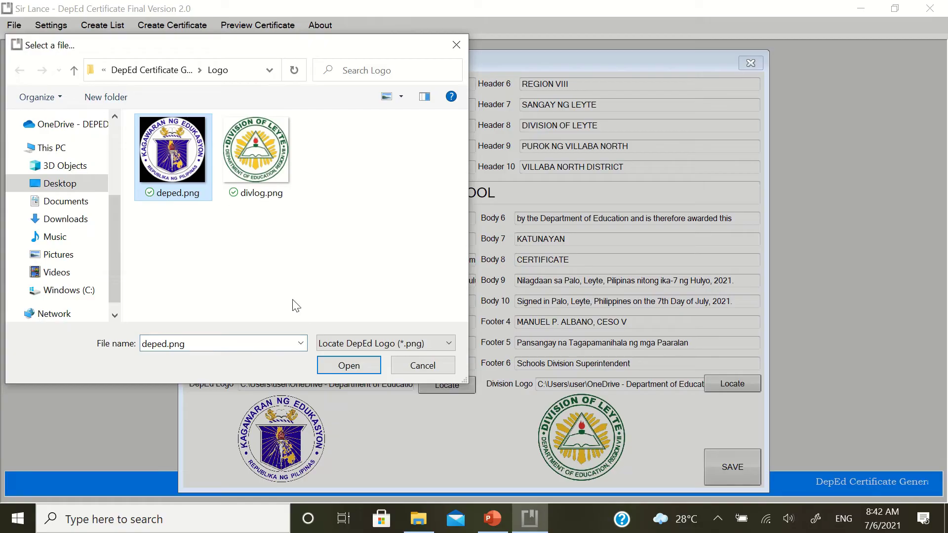
left_click(343, 366)
left_click(732, 384)
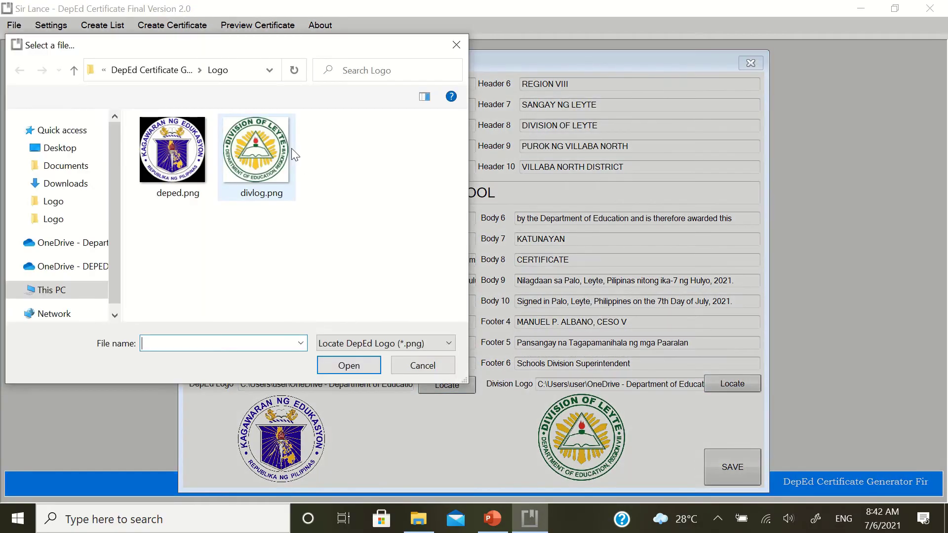
left_click(254, 150)
left_click(364, 364)
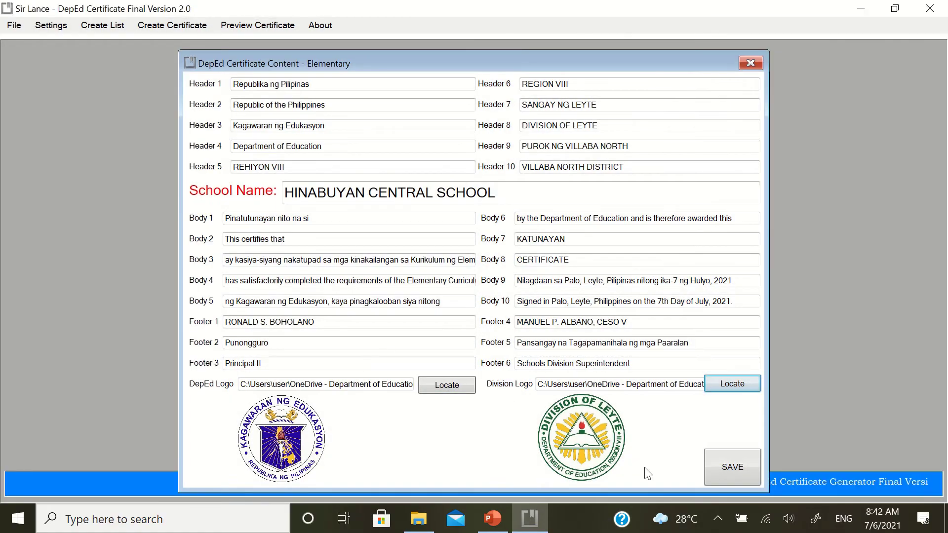
left_click(733, 472)
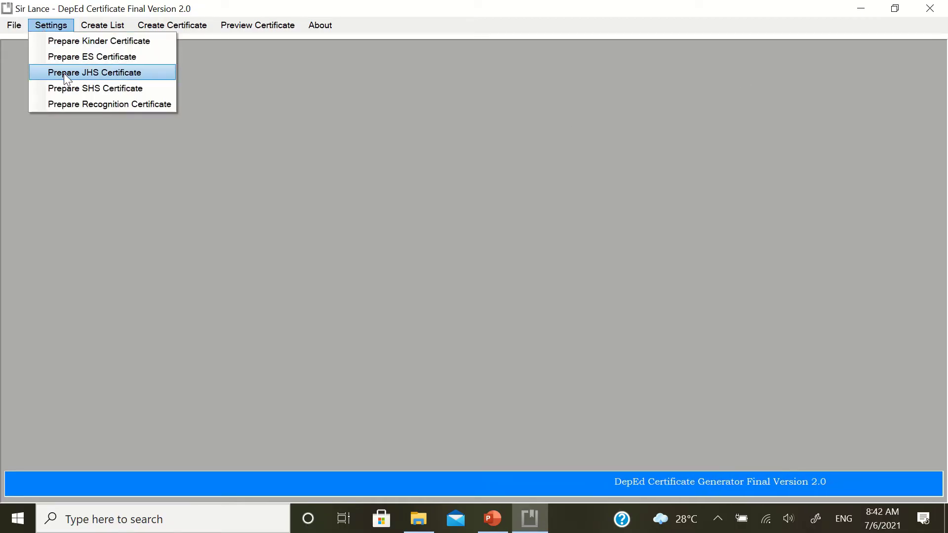
Save the Junior High School certificate content and close its form.
left_click(65, 73)
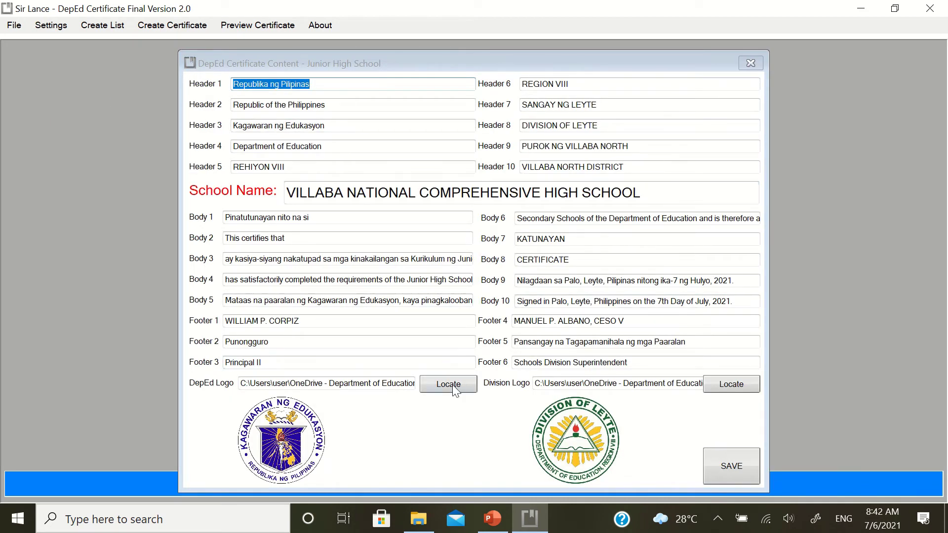
left_click(742, 470)
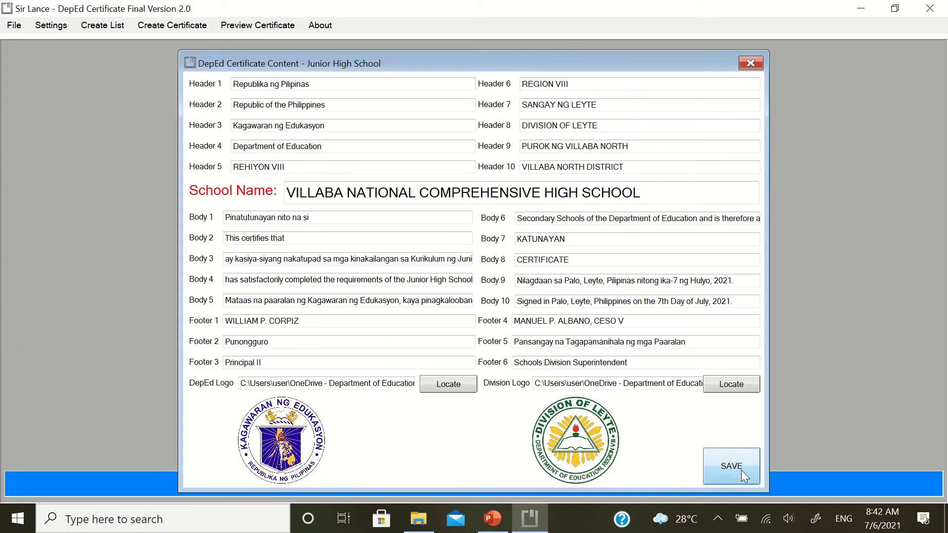
left_click(750, 63)
Open the Senior High School certificate content, save it, and close the form.
left_click(50, 22)
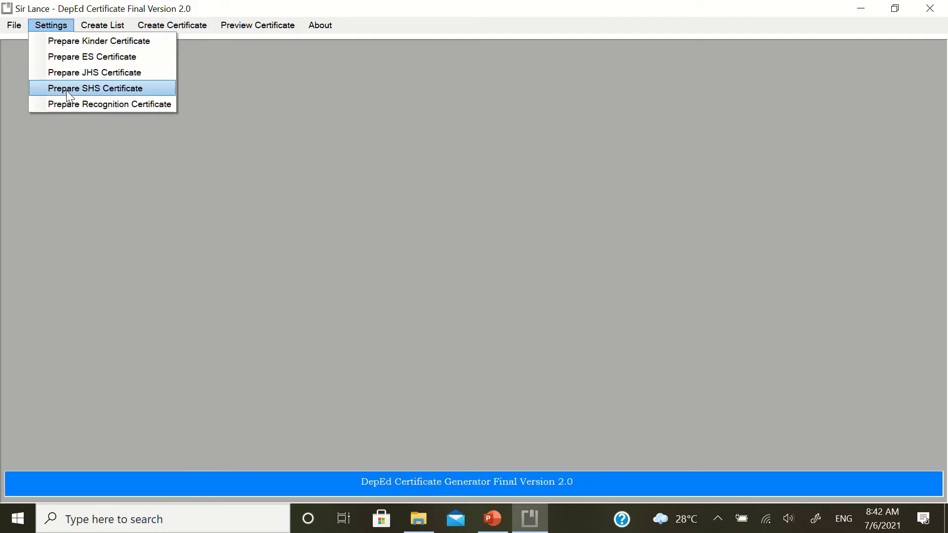
left_click(66, 89)
left_click(735, 465)
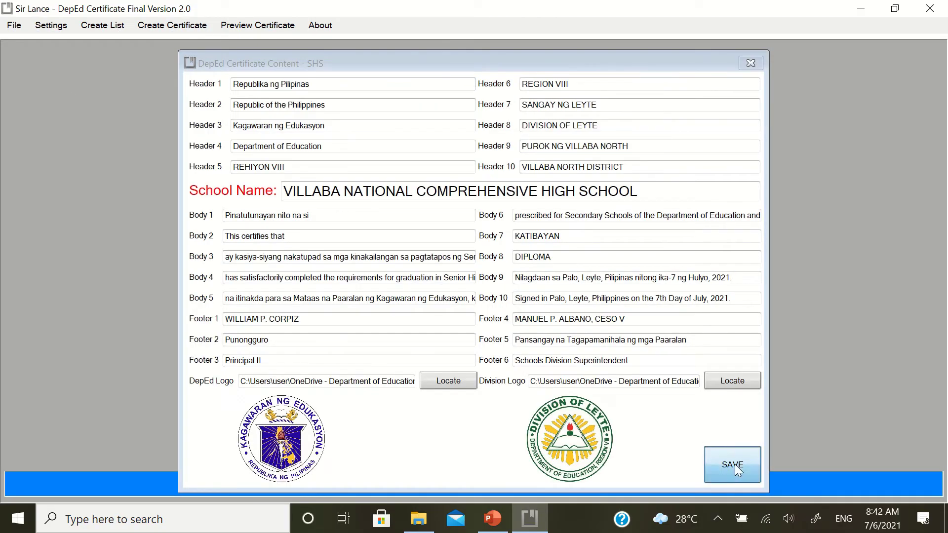
left_click(751, 63)
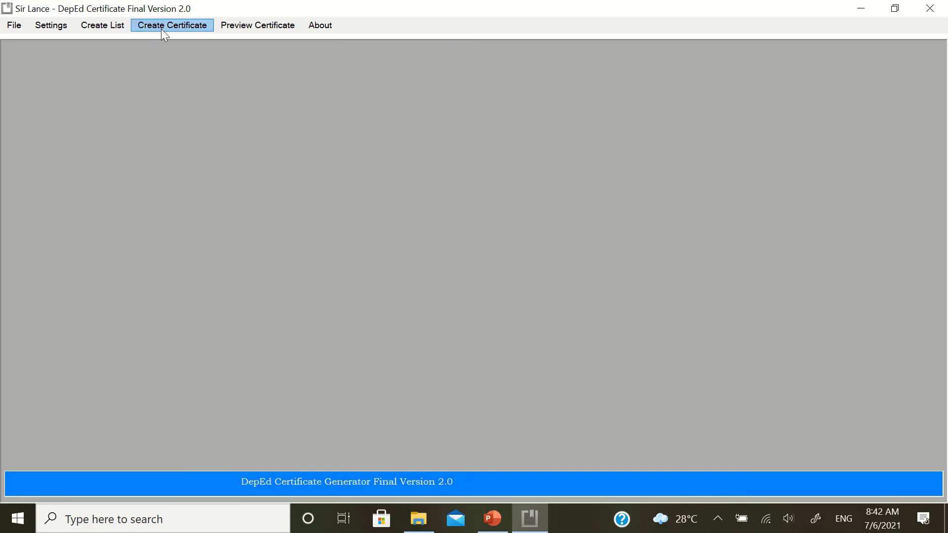
left_click(104, 27)
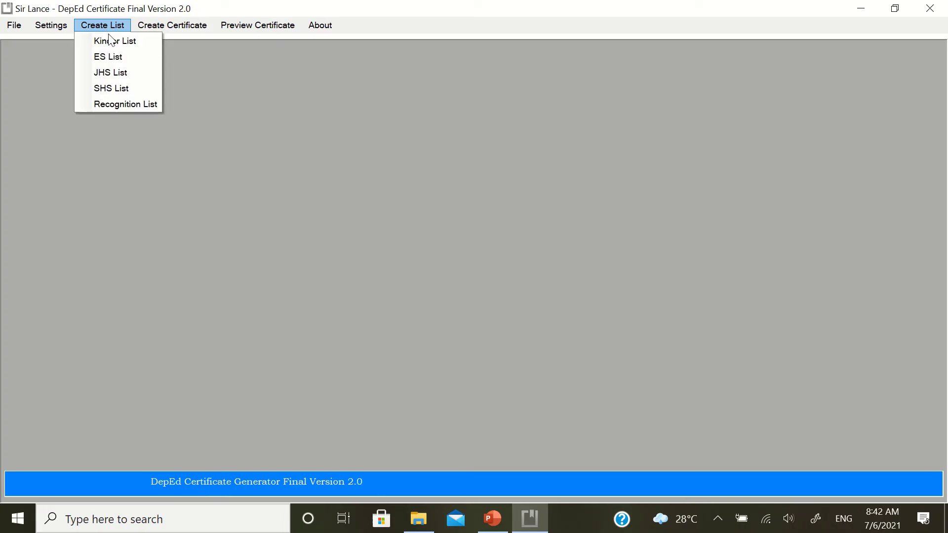
left_click(109, 38)
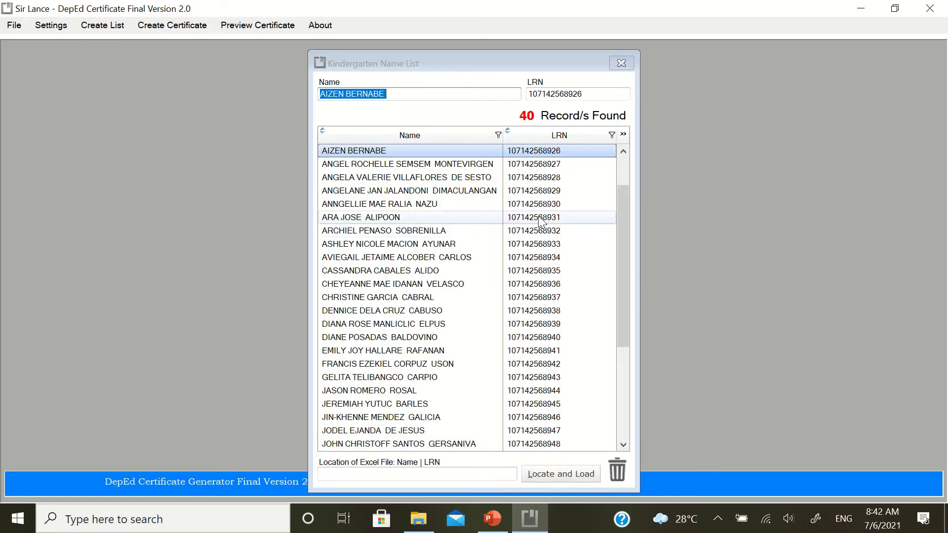
scroll(540, 222, "down", 6)
scroll(519, 208, "up", 6)
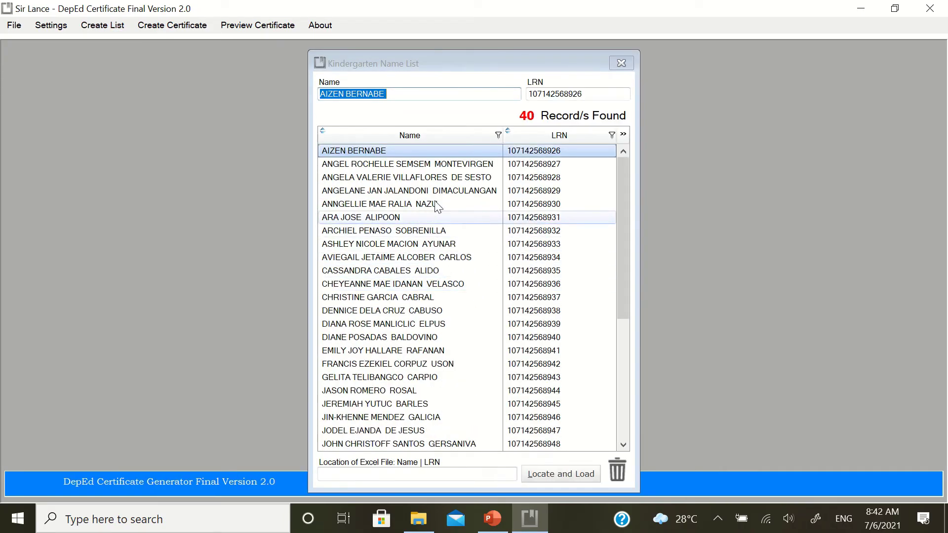
left_click(535, 473)
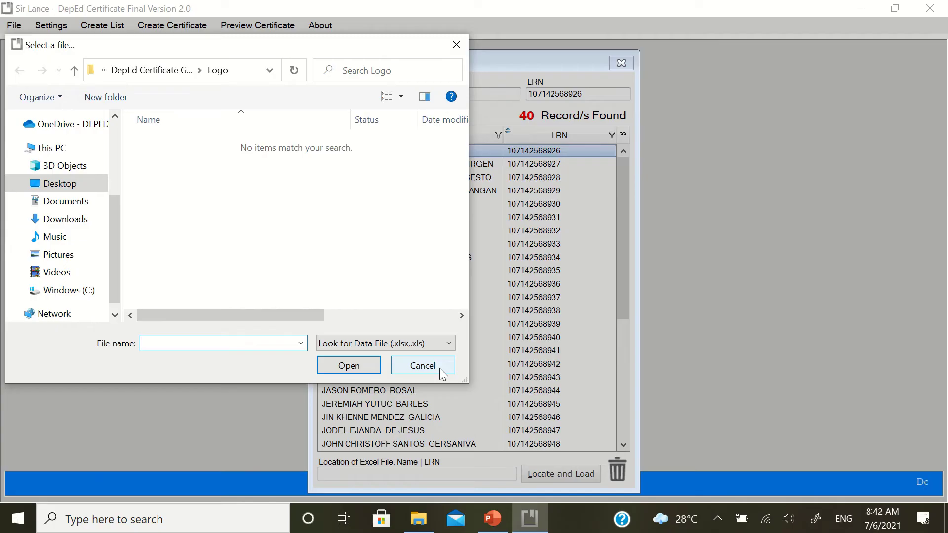
left_click(440, 368)
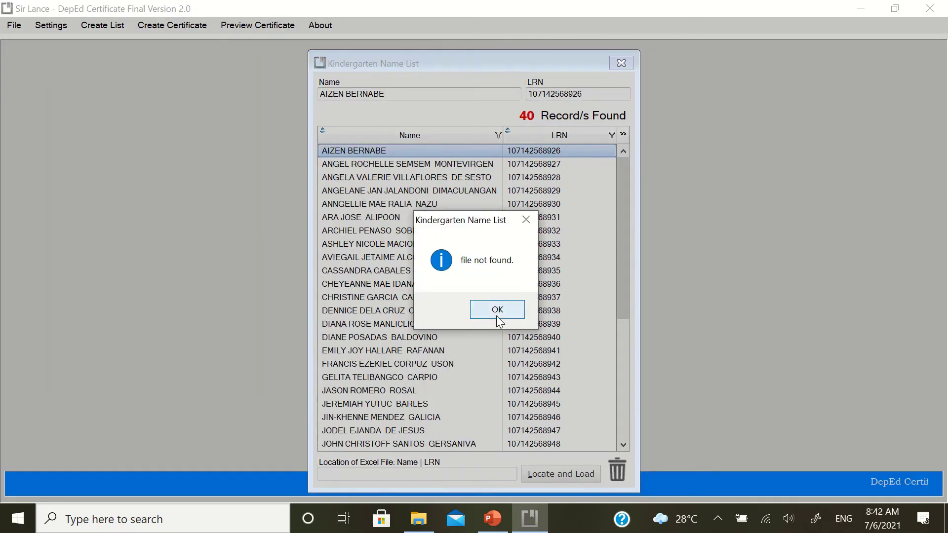
left_click(498, 318)
scroll(503, 246, "down", 6)
scroll(450, 245, "up", 6)
scroll(441, 239, "down", 1)
scroll(441, 240, "down", 4)
scroll(482, 253, "up", 6)
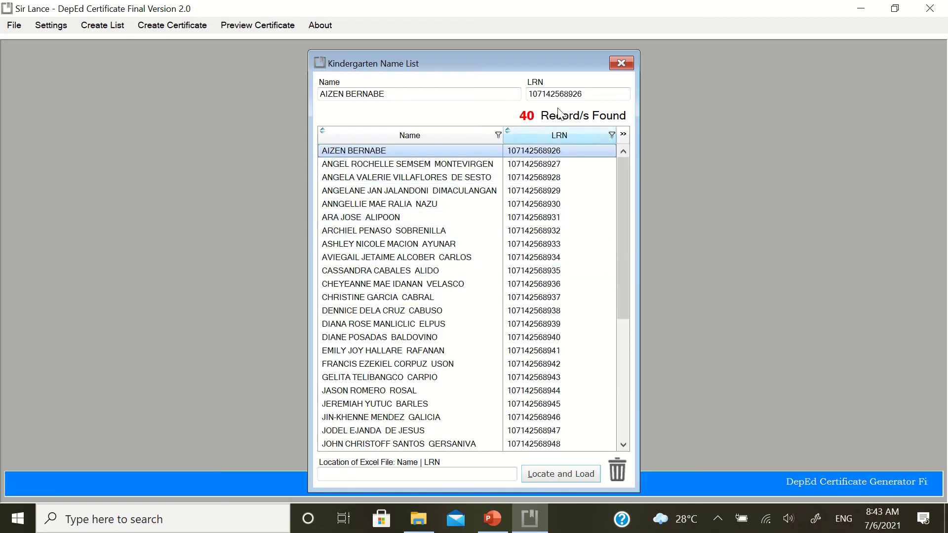
left_click(413, 230)
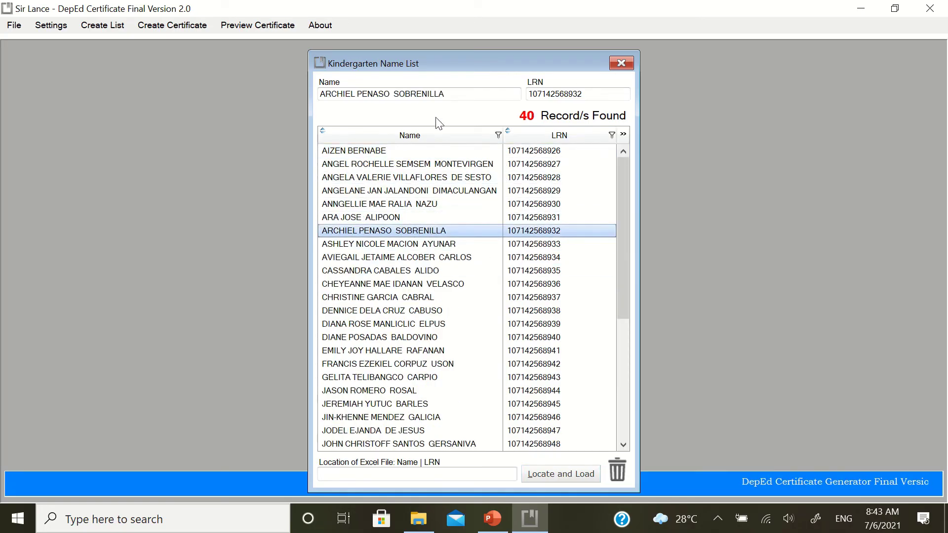
left_click(496, 94)
left_click(497, 94)
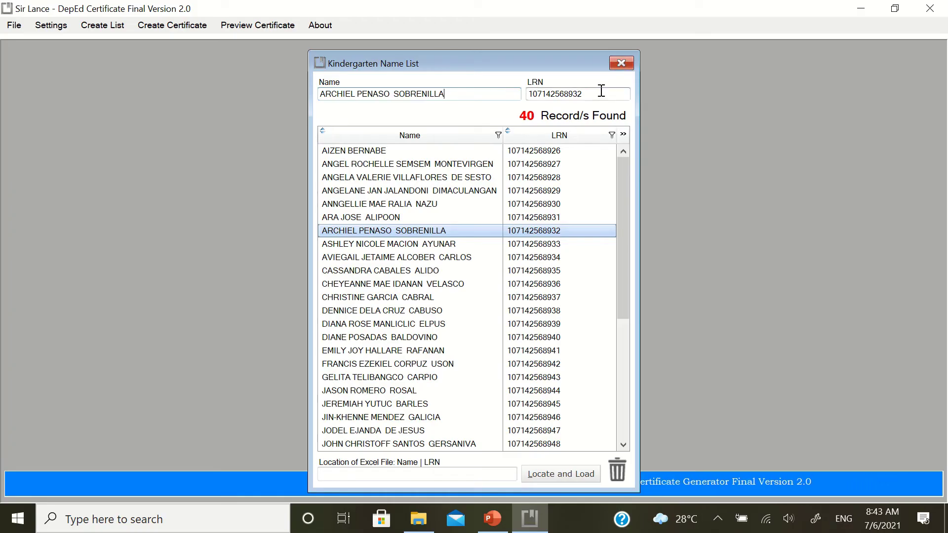
left_click(622, 64)
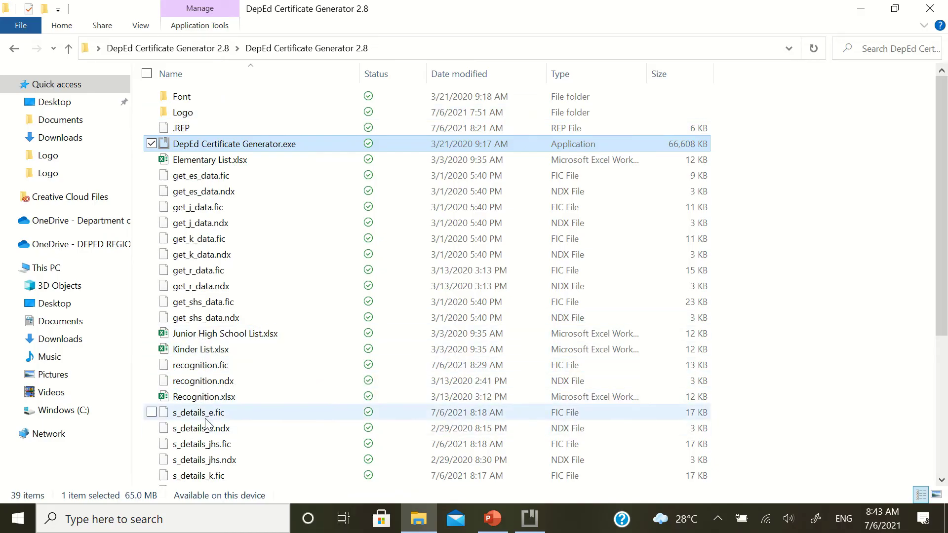
Select Elementary List.xlsx in the DepEd Certificate Generator 2.8 folder.
left_click(198, 163)
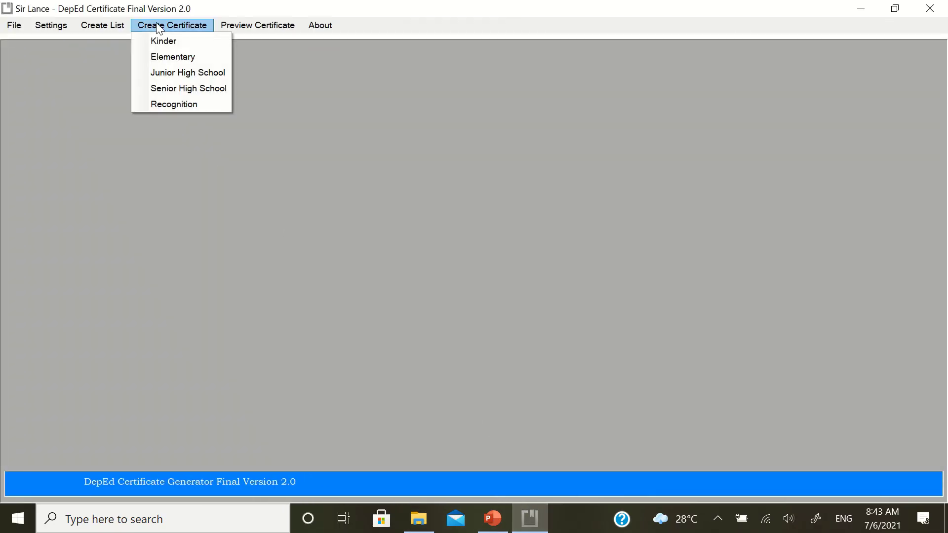
Generate Elementary certificates for all listed pupils and acknowledge the confirmation message.
left_click(176, 56)
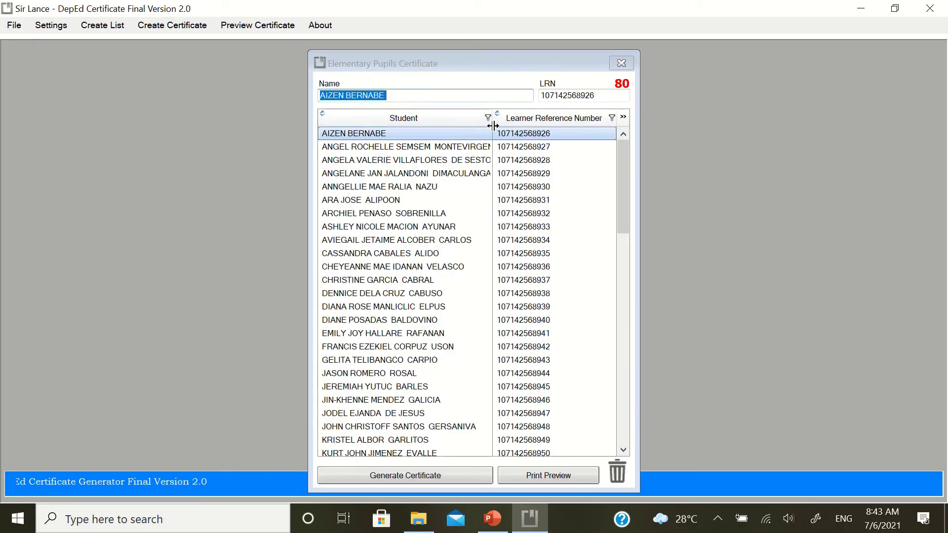
left_click(420, 476)
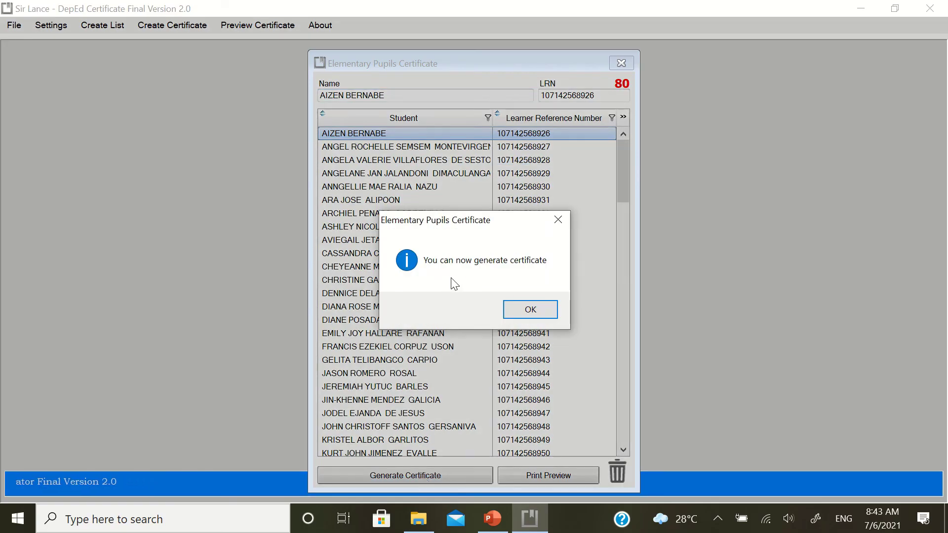
left_click(514, 312)
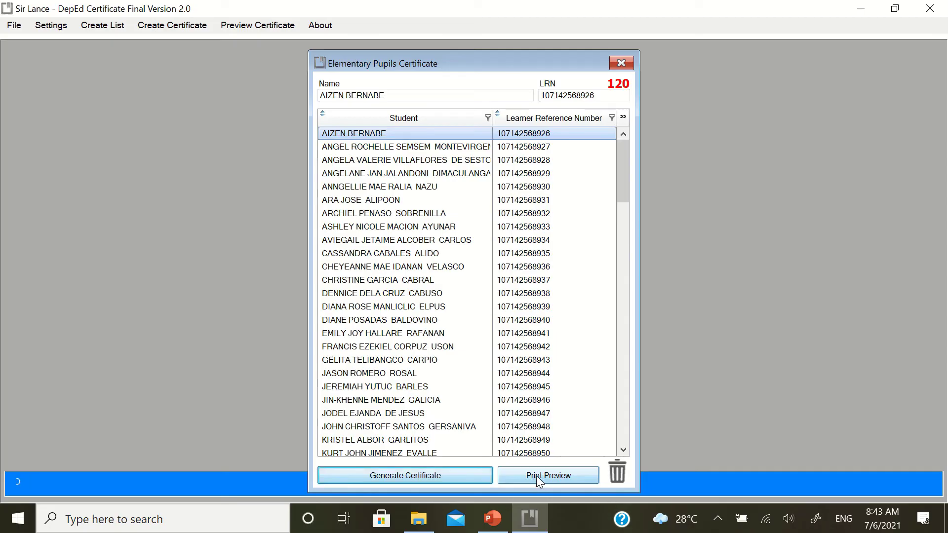
Open the Elementary certificates' print preview and pan around page 1 to check both logos.
left_click(536, 475)
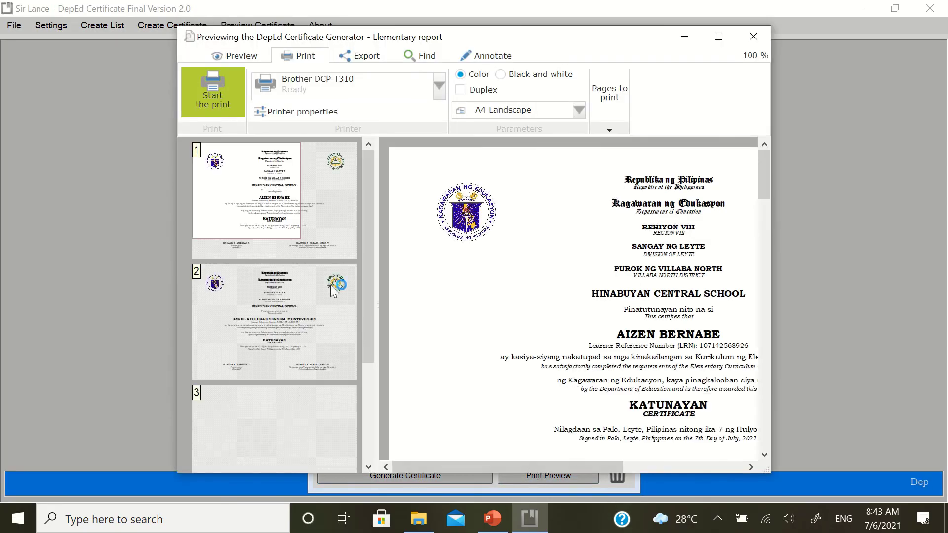
left_click_drag(266, 189, 324, 144)
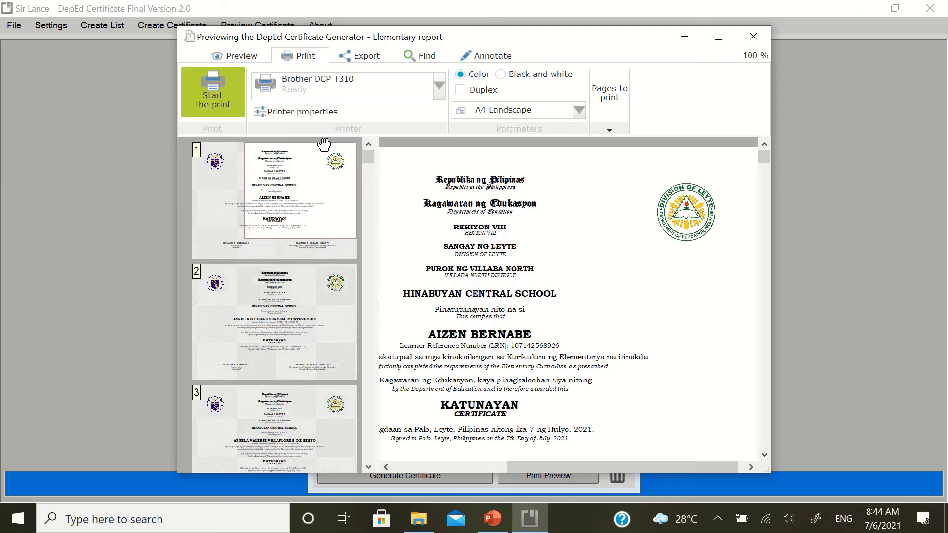
mouse_move(324, 144)
left_mouse_down()
mouse_move(248, 144)
mouse_move(276, 146)
mouse_move(275, 169)
left_mouse_up()
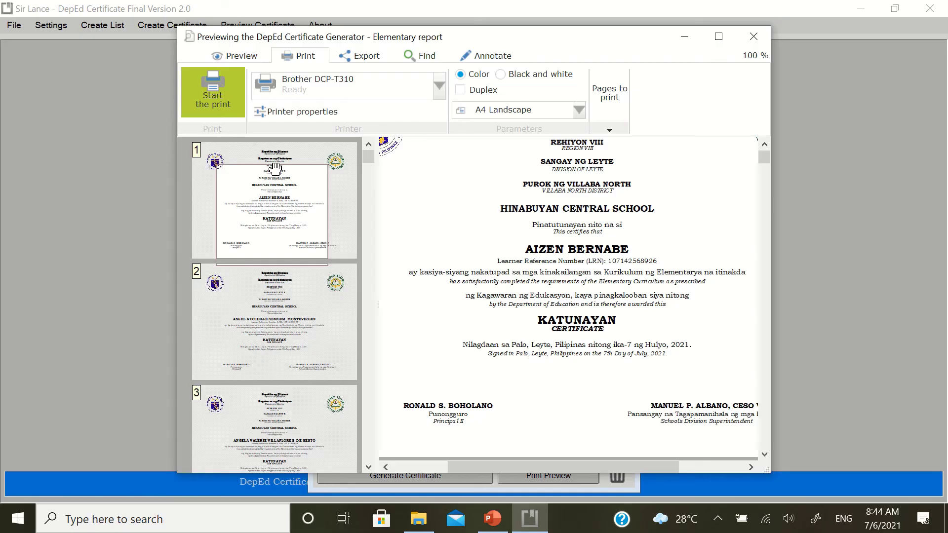
left_click_drag(275, 169, 250, 120)
left_click_drag(314, 134, 231, 142)
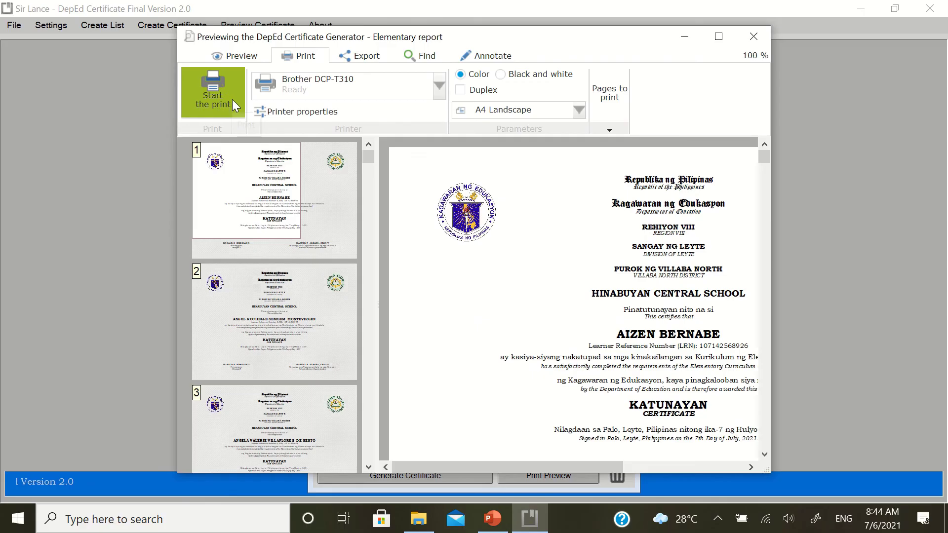
left_click(440, 86)
left_click(439, 86)
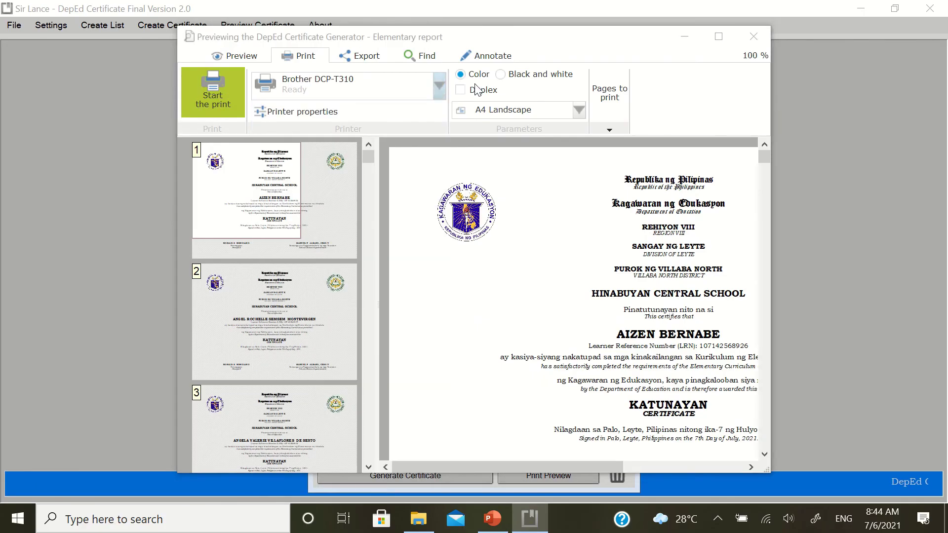